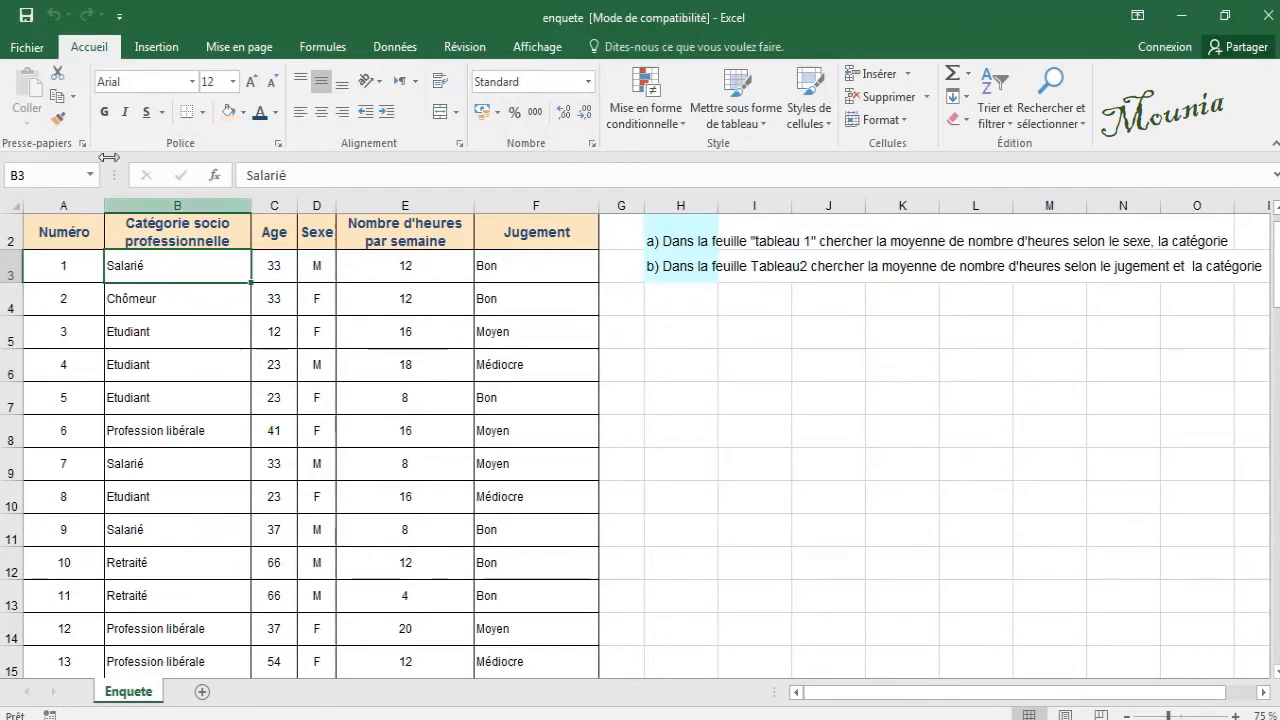
Step: Create a pivot table from the Enquete data range A2:F72 on a new worksheet
click(158, 47)
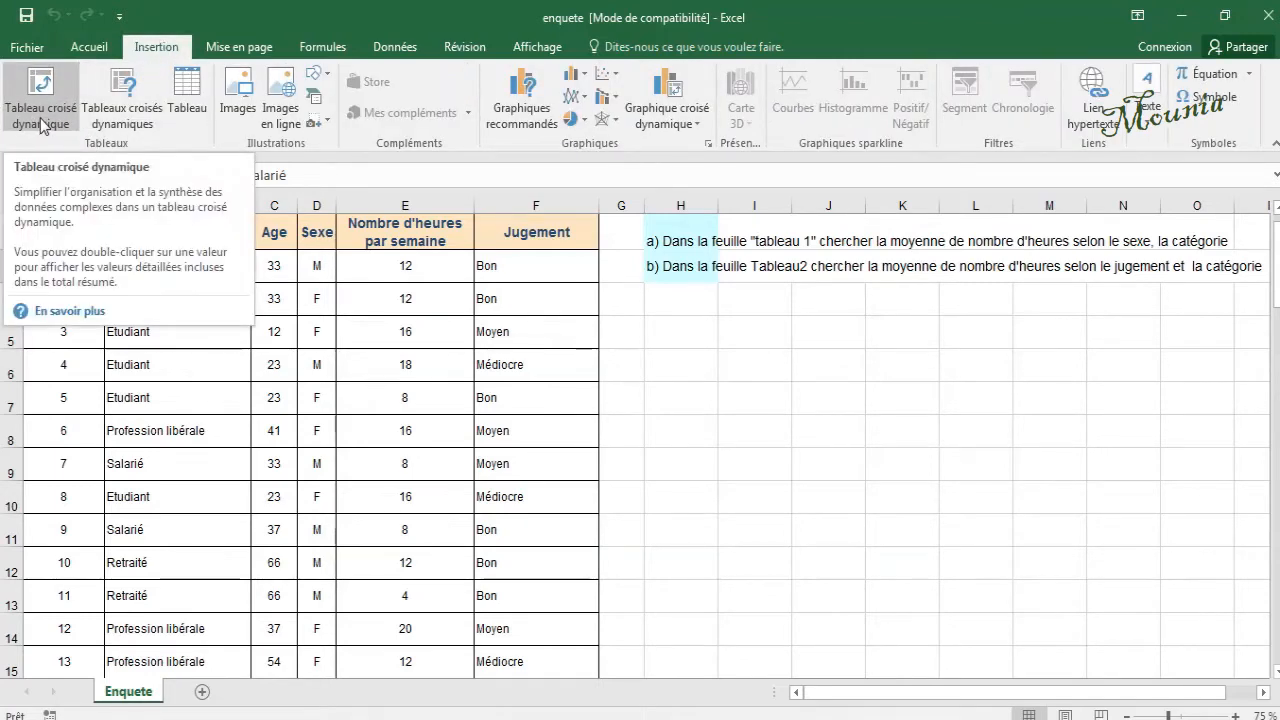
click(287, 299)
click(65, 236)
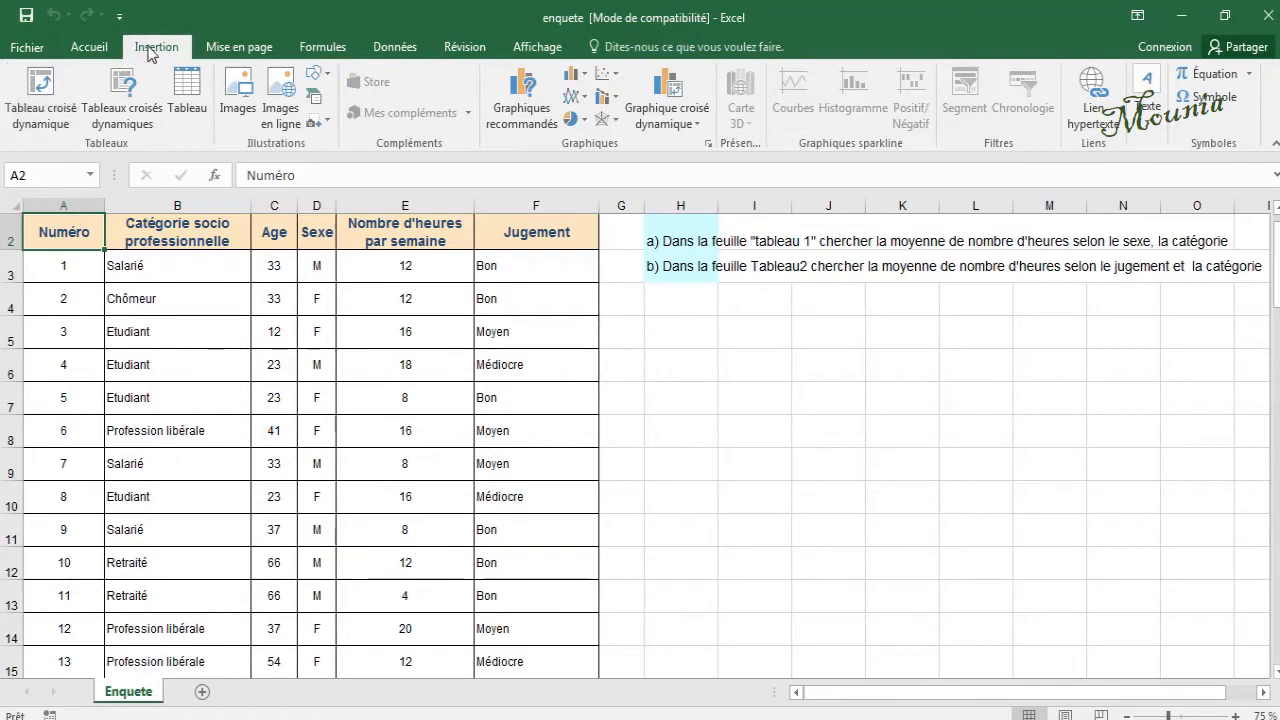
click(50, 92)
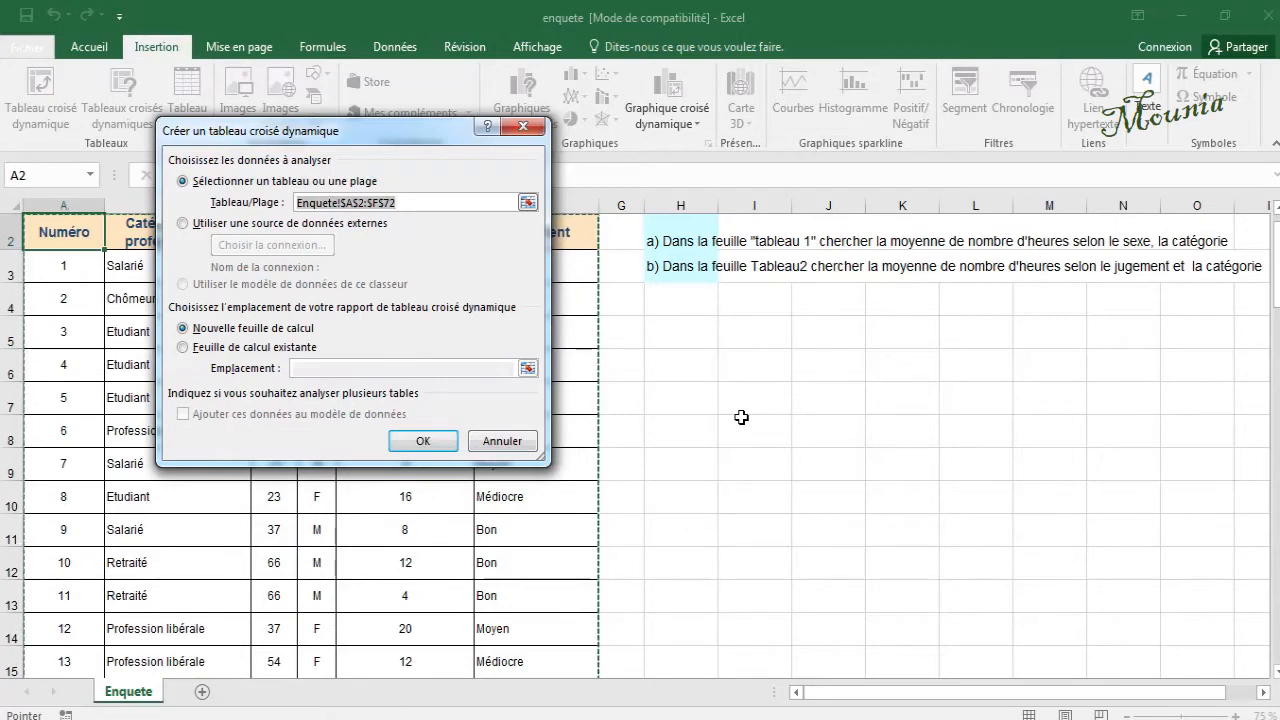
click(421, 442)
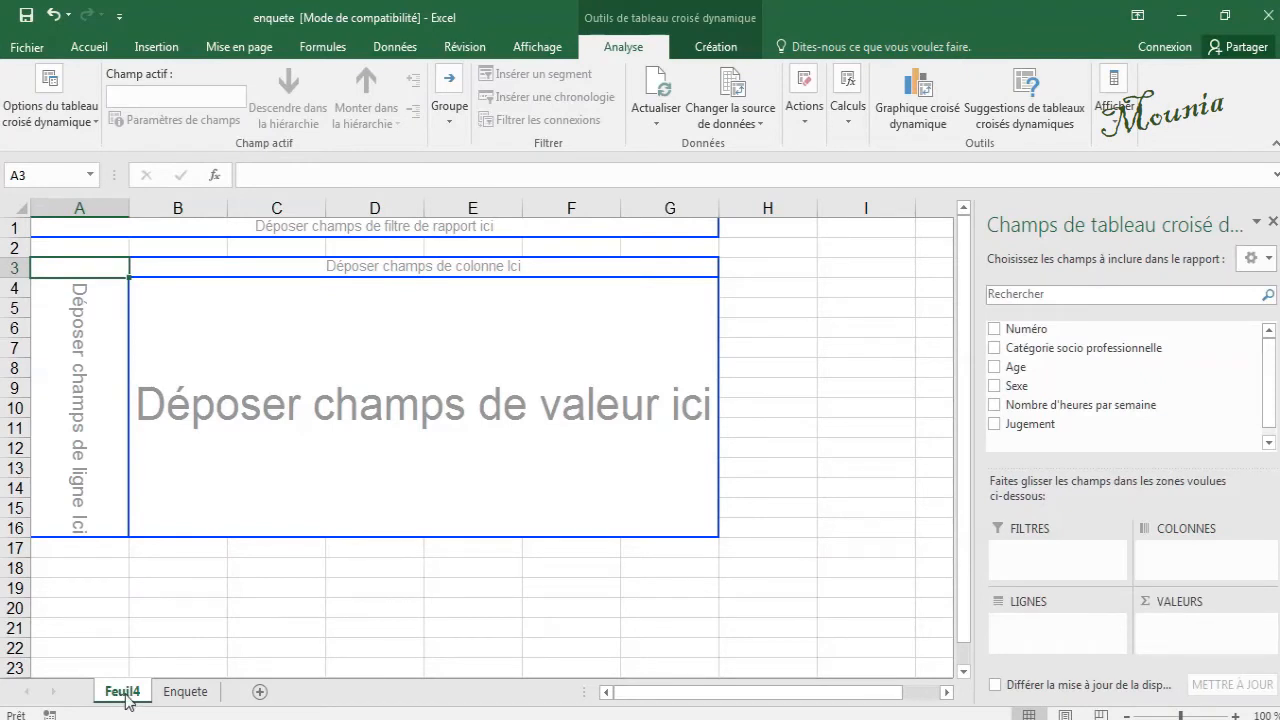
Step: Rename the new pivot table sheet as Tableau1
double_click(125, 693)
text(Tab)
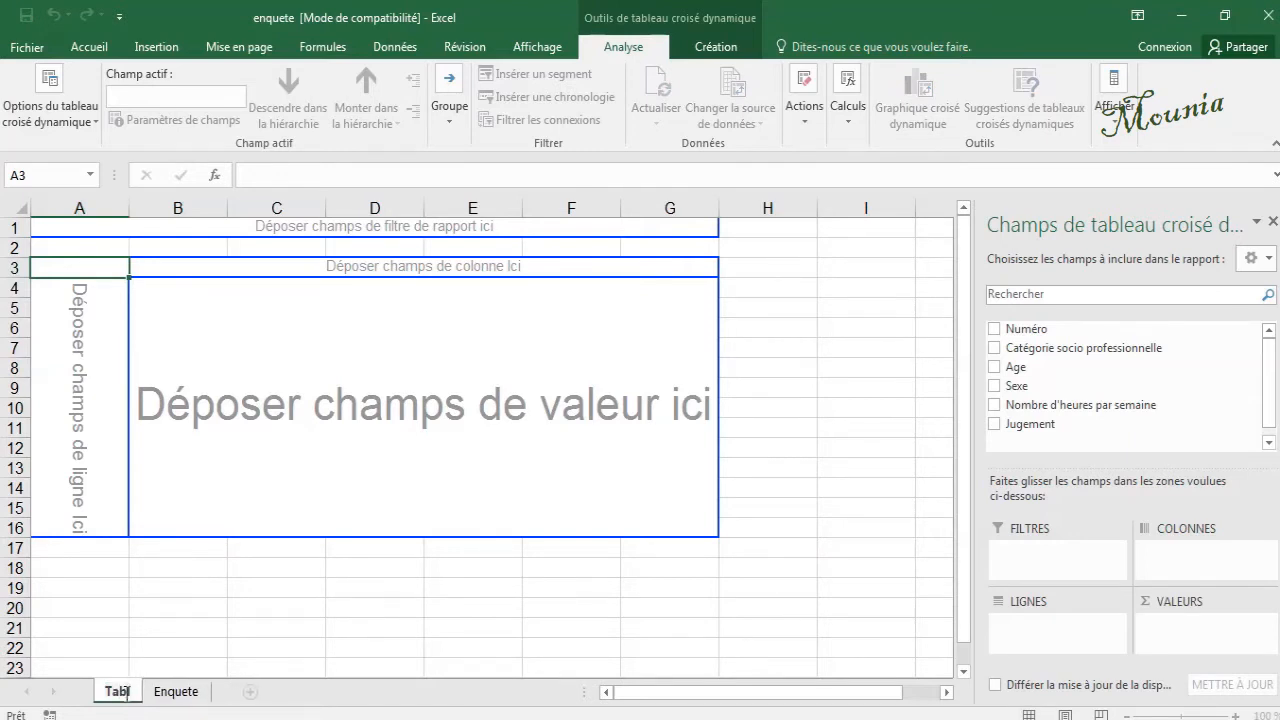
text(eau1)
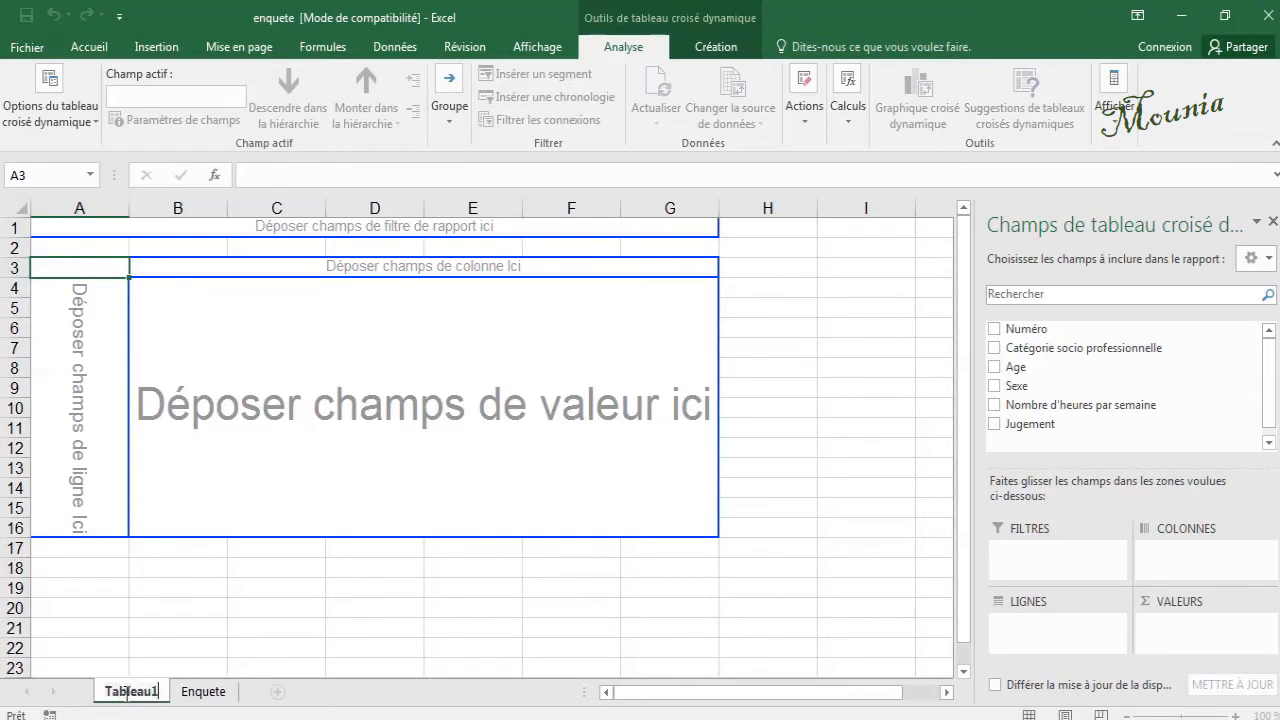
drag(177, 623, 140, 694)
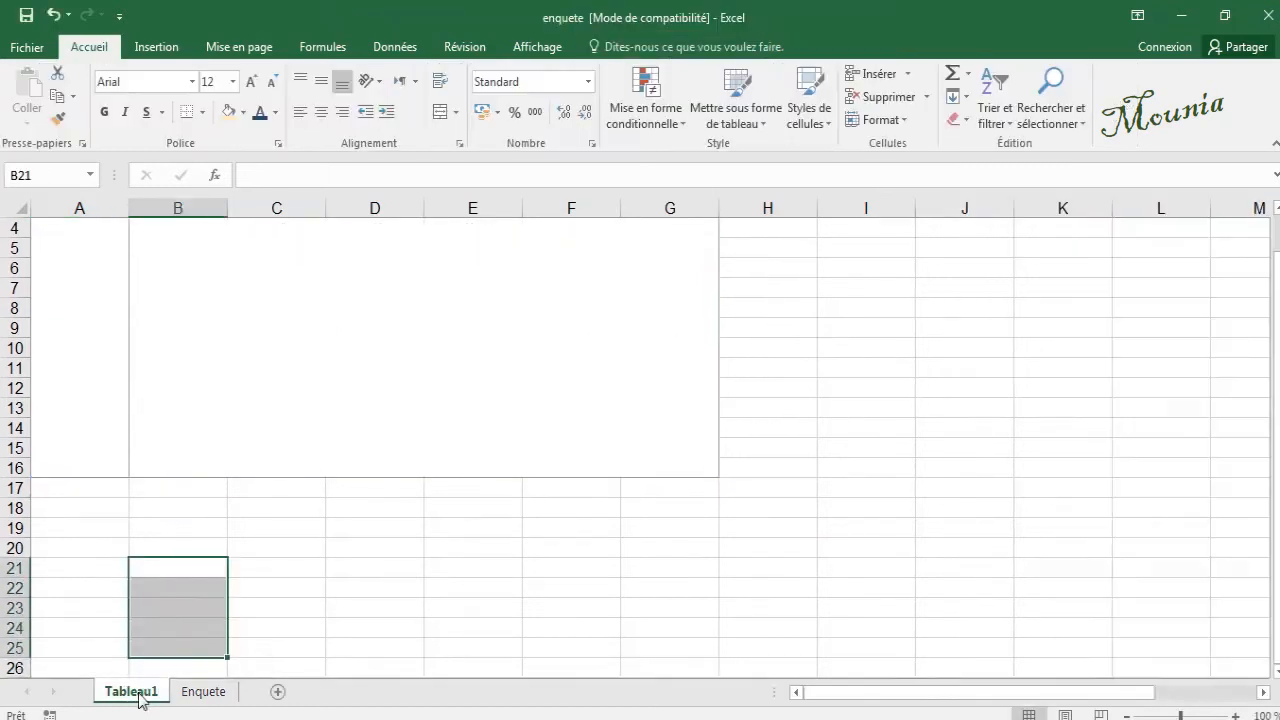
Step: Move the Tableau1 sheet after the Enquete sheet
double_click(140, 695)
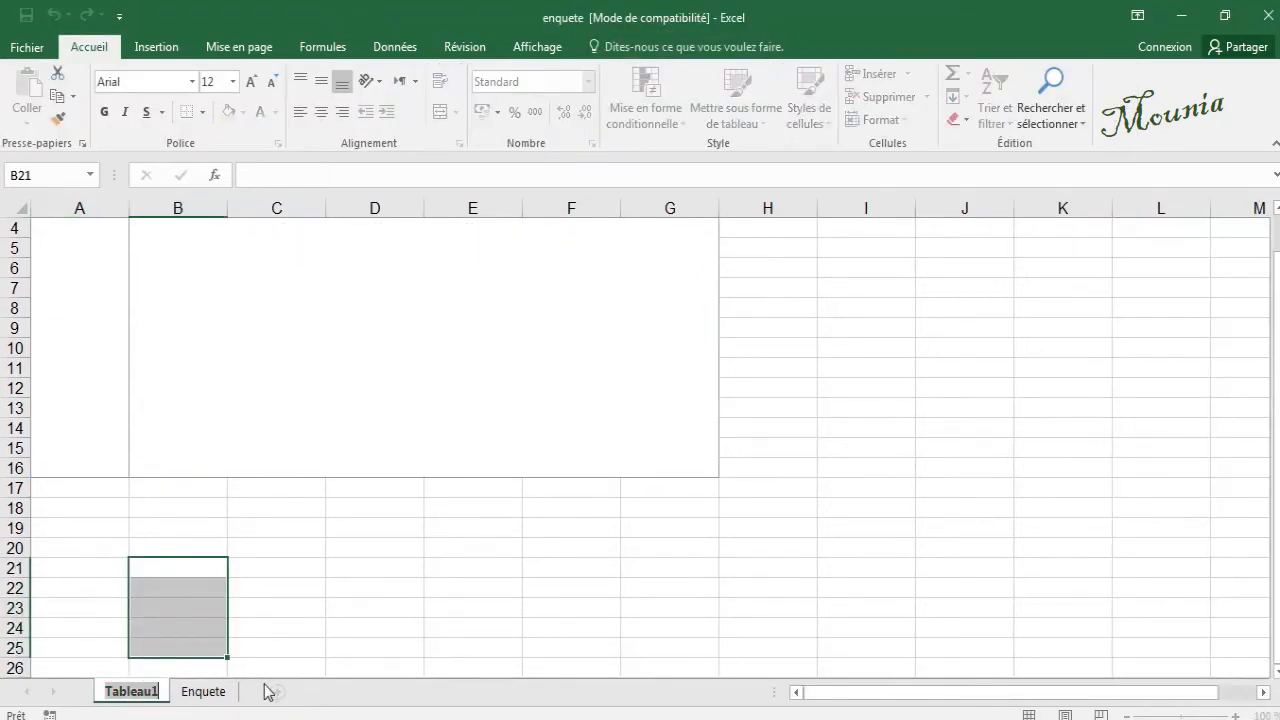
click(155, 664)
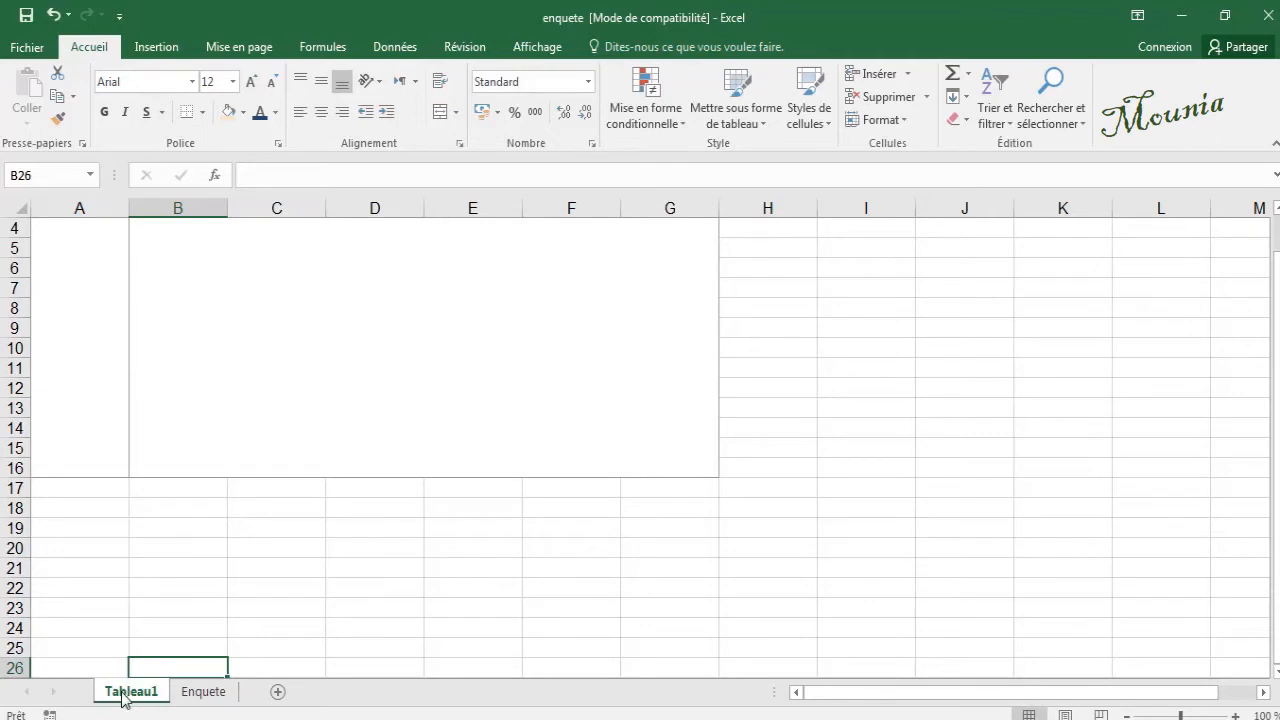
drag(121, 697, 251, 689)
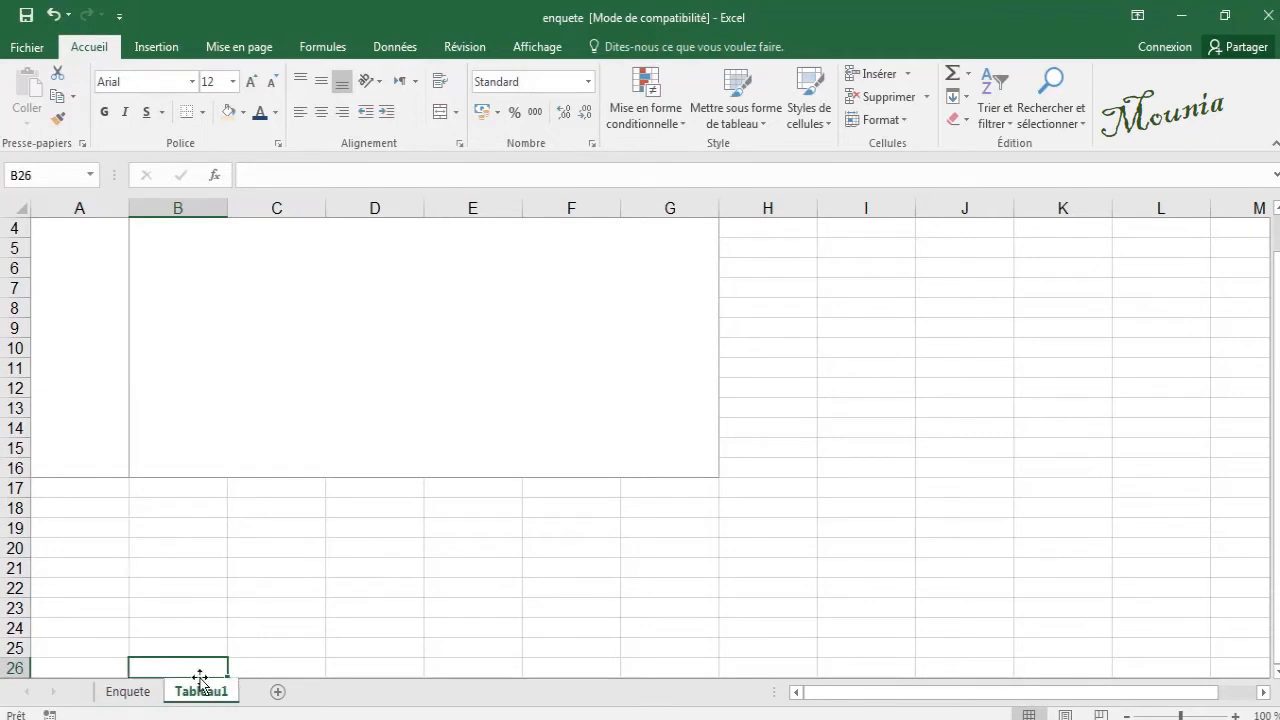
Step: Lay out the pivot table with Catégorie socio professionnelle as rows, Sexe as columns and Nombre d'heures par semaine as values
click(322, 366)
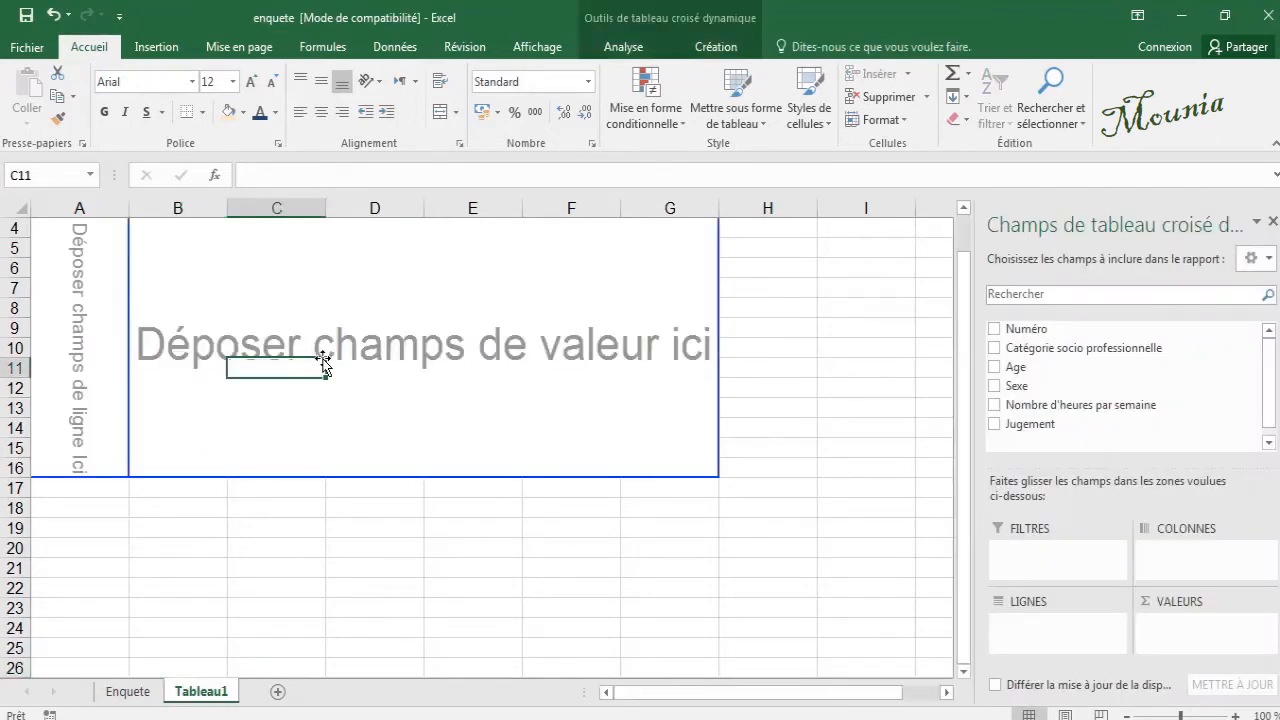
key(ctrl+Home)
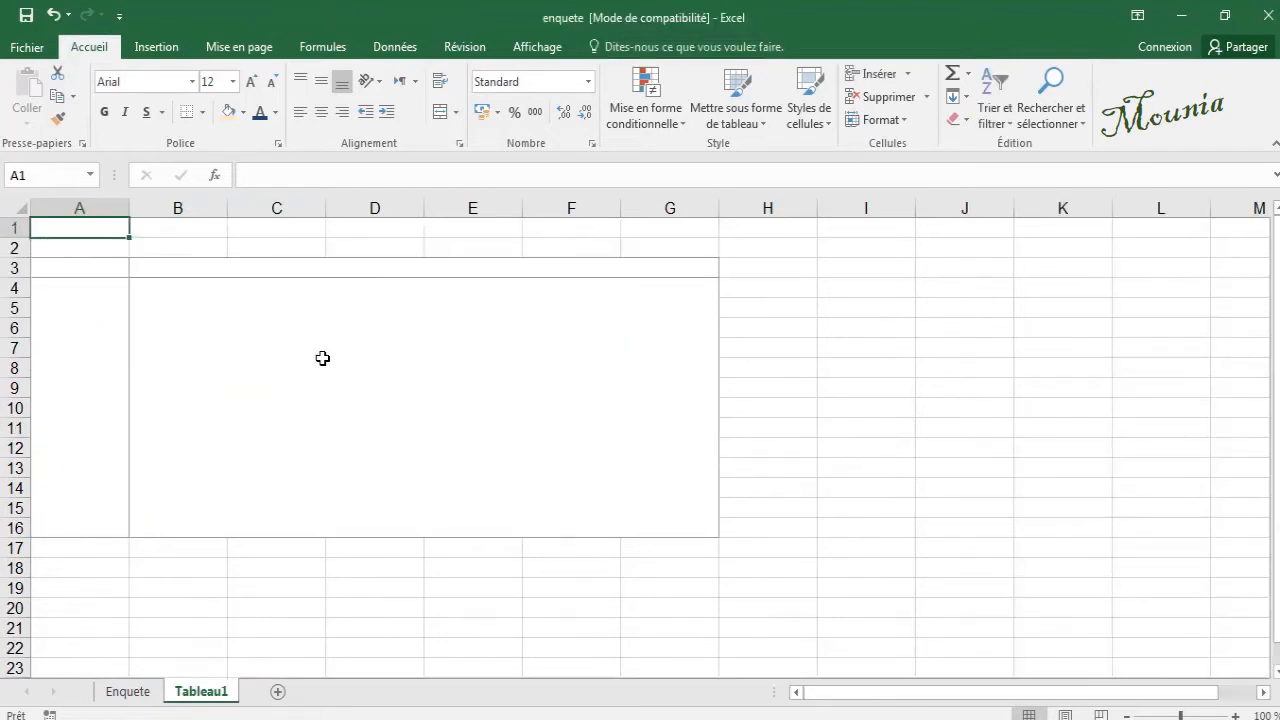
click(95, 310)
click(91, 270)
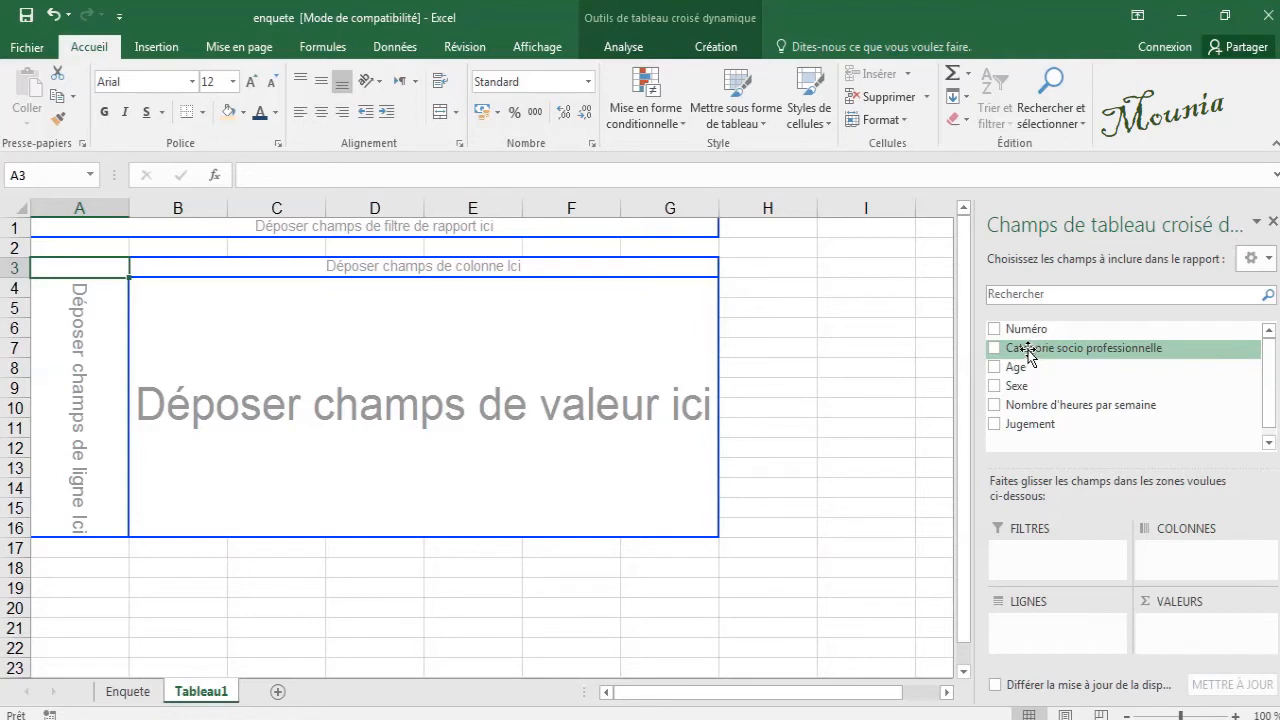
drag(1028, 352, 79, 378)
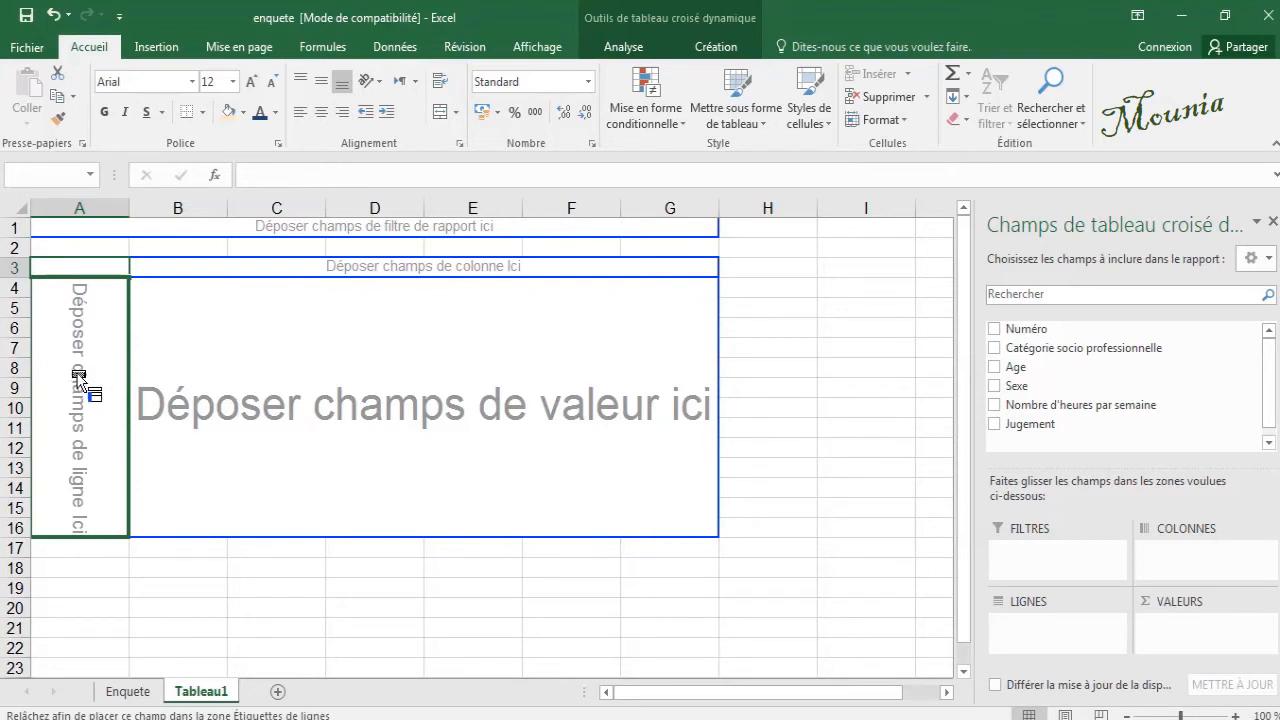
drag(79, 378, 79, 374)
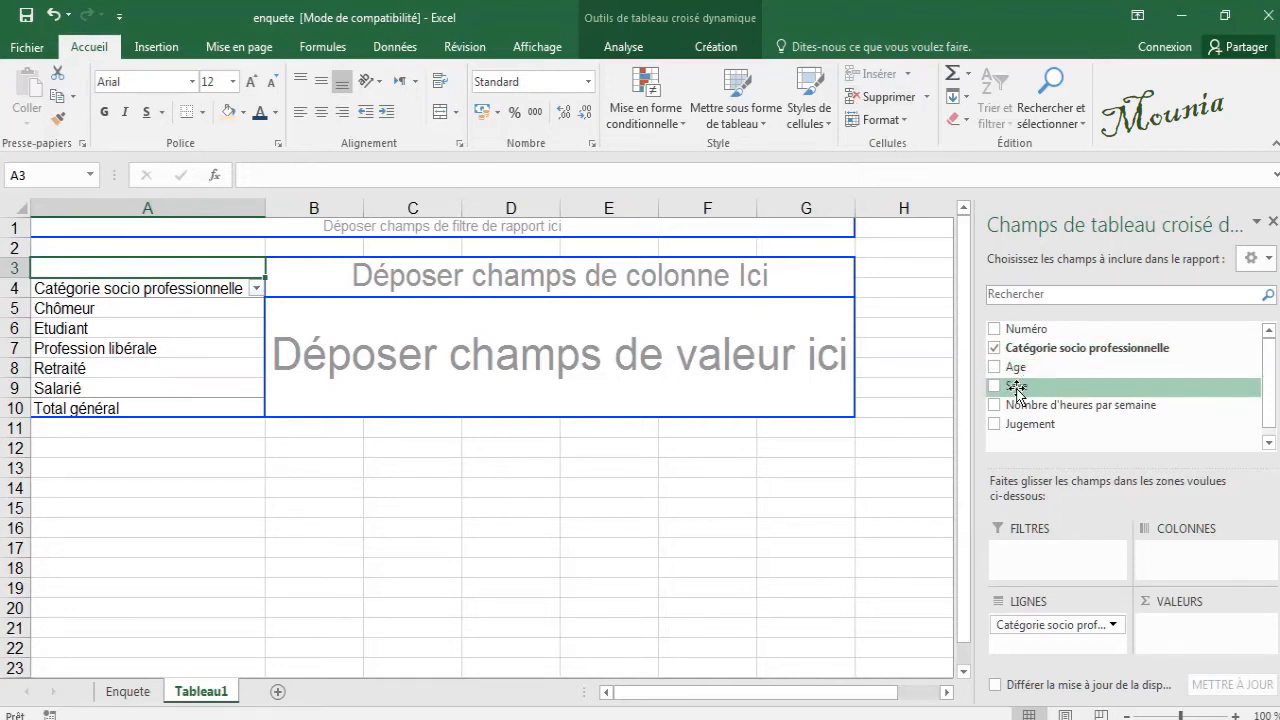
drag(1016, 387, 360, 275)
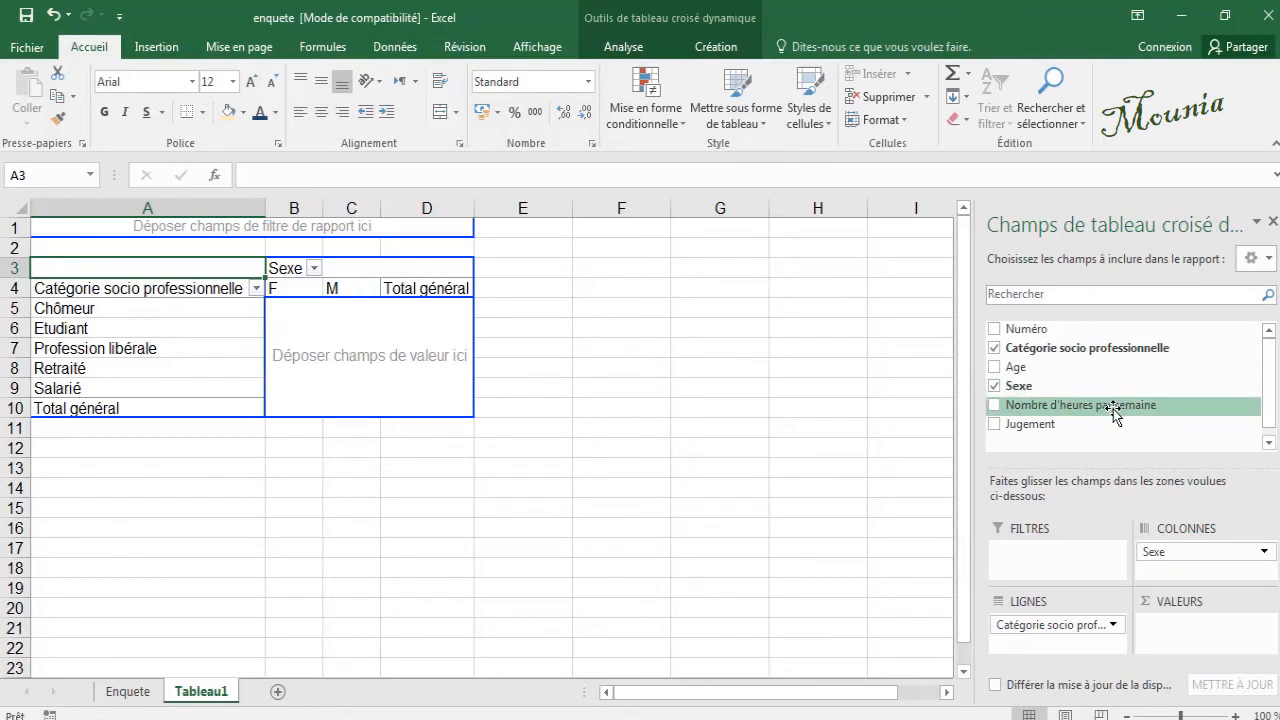
drag(1114, 413, 370, 362)
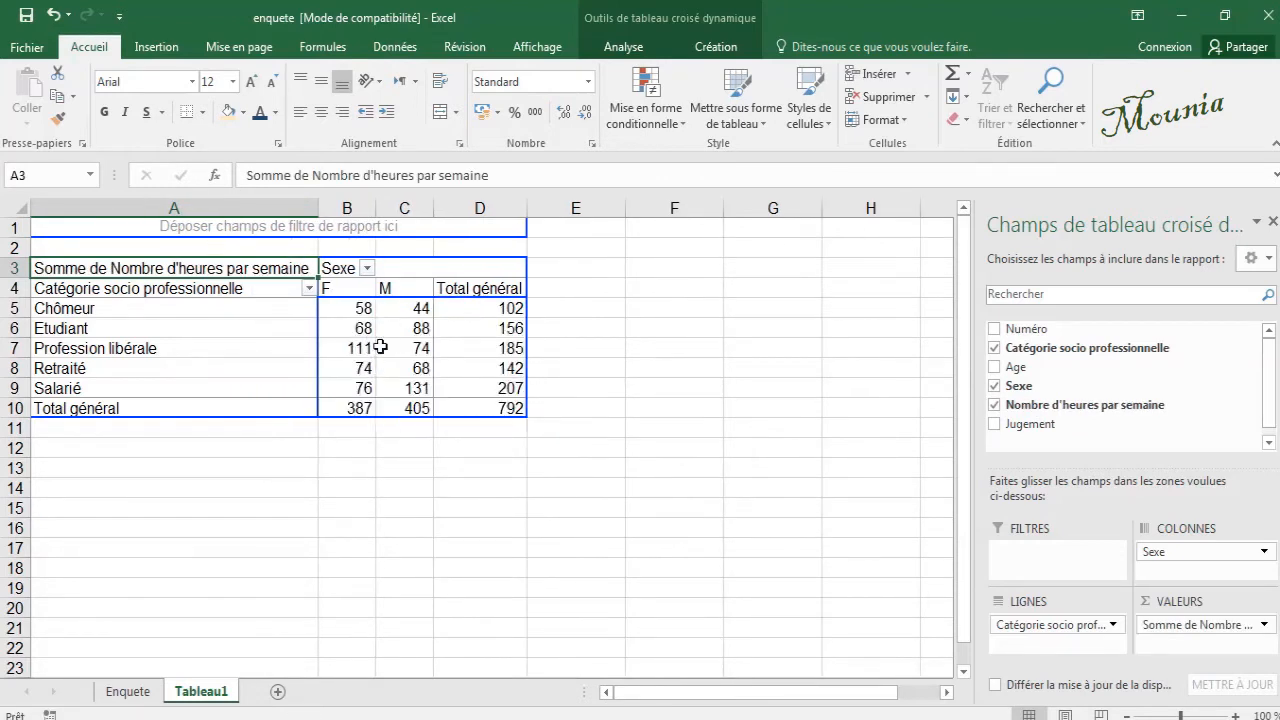
Step: Summarize the Nombre d'heures par semaine values by Moyenne and format them as Nombre with 2 decimals
mouse_move(430, 370)
mouse_move(453, 341)
click(1267, 627)
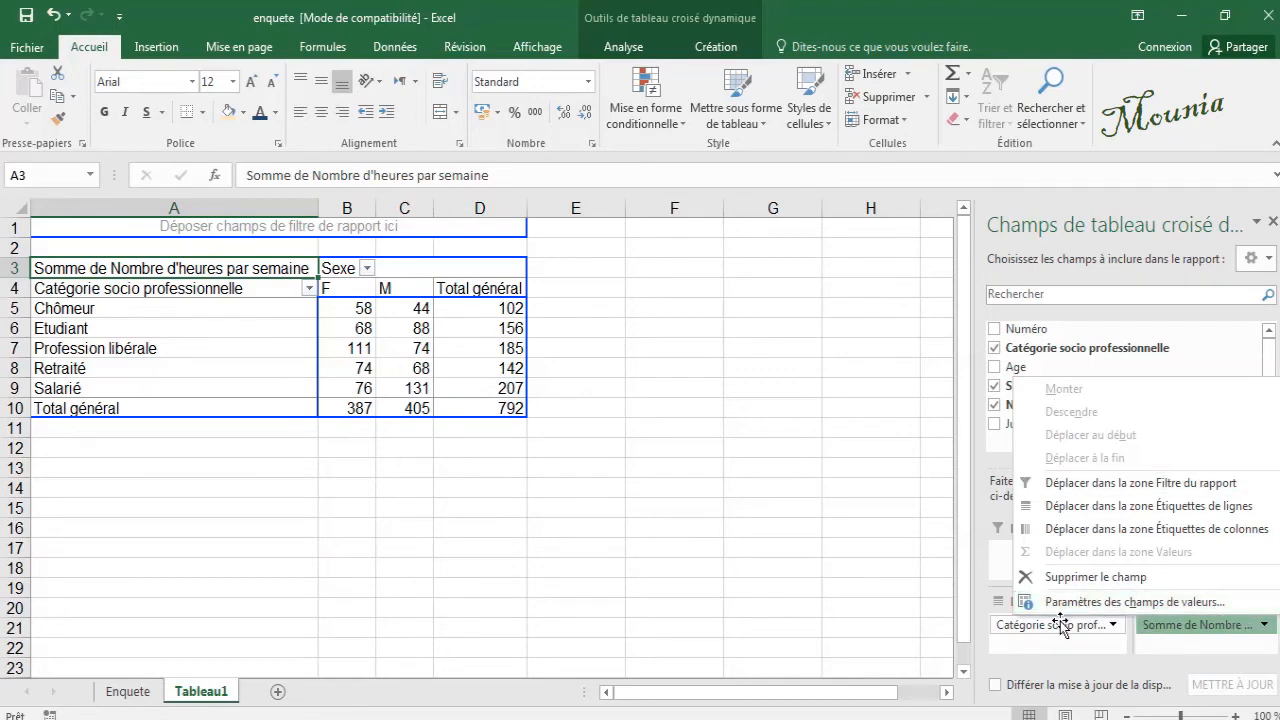
click(1127, 602)
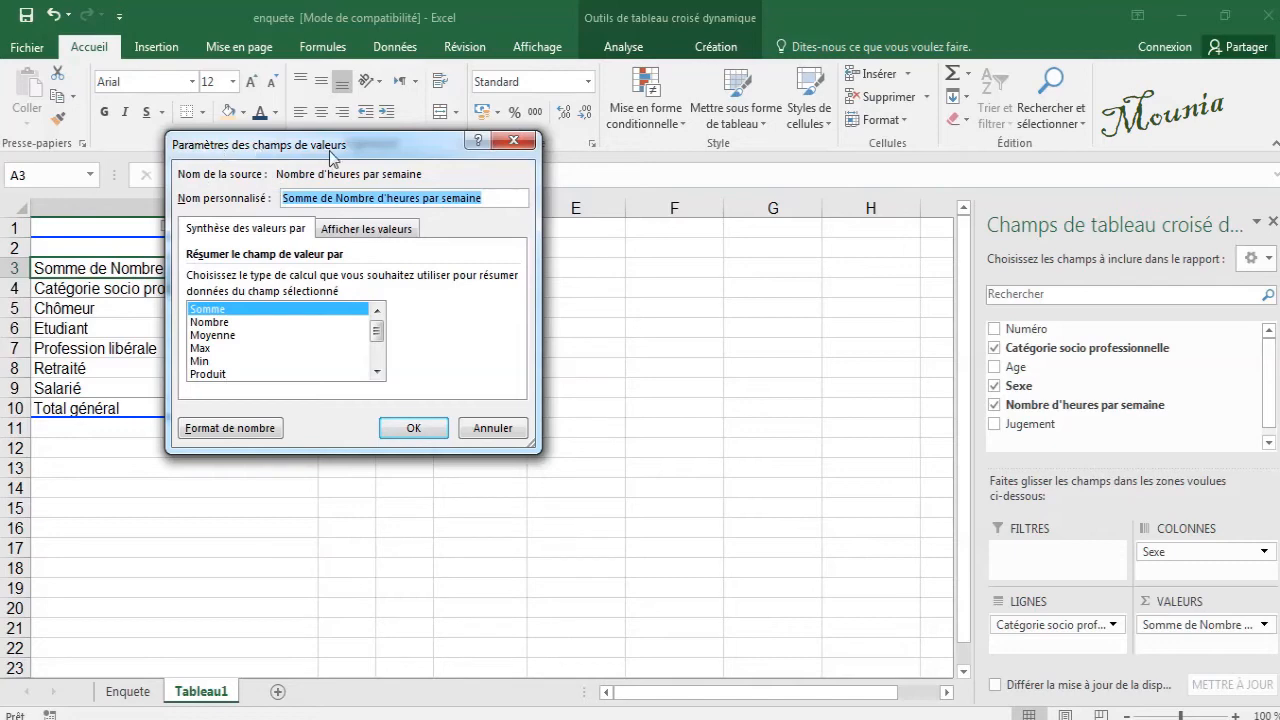
click(207, 336)
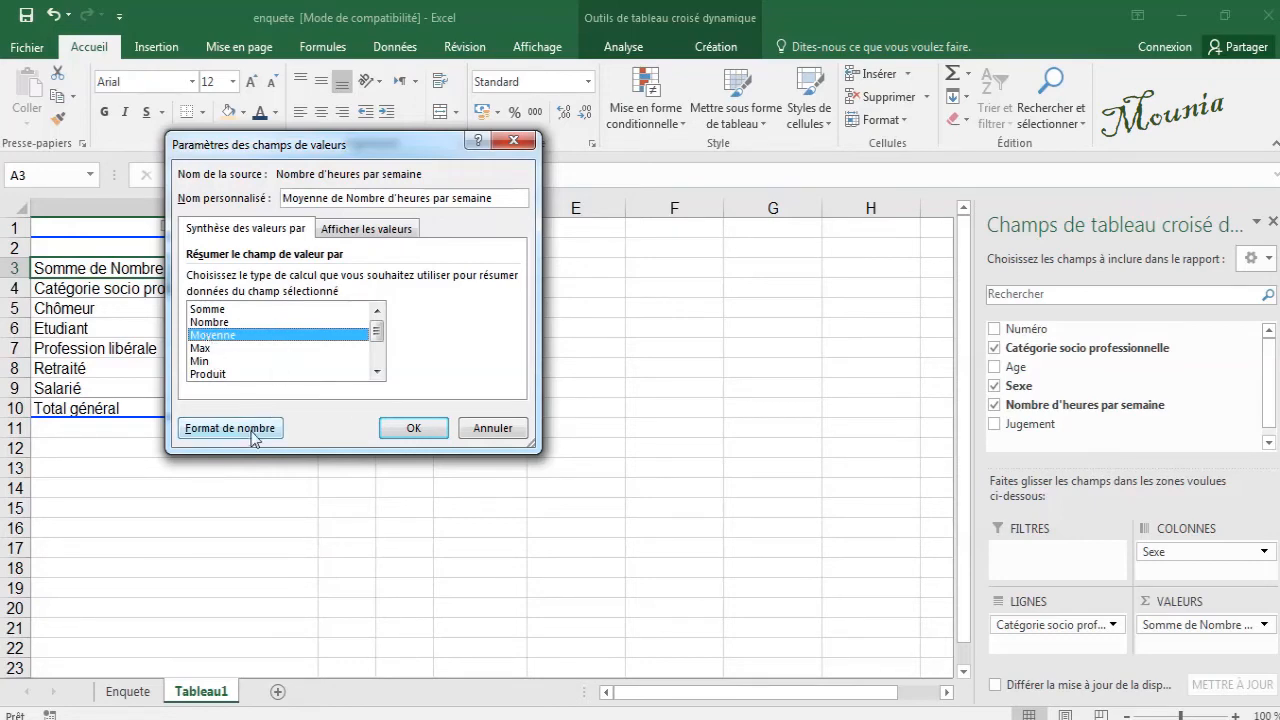
click(205, 430)
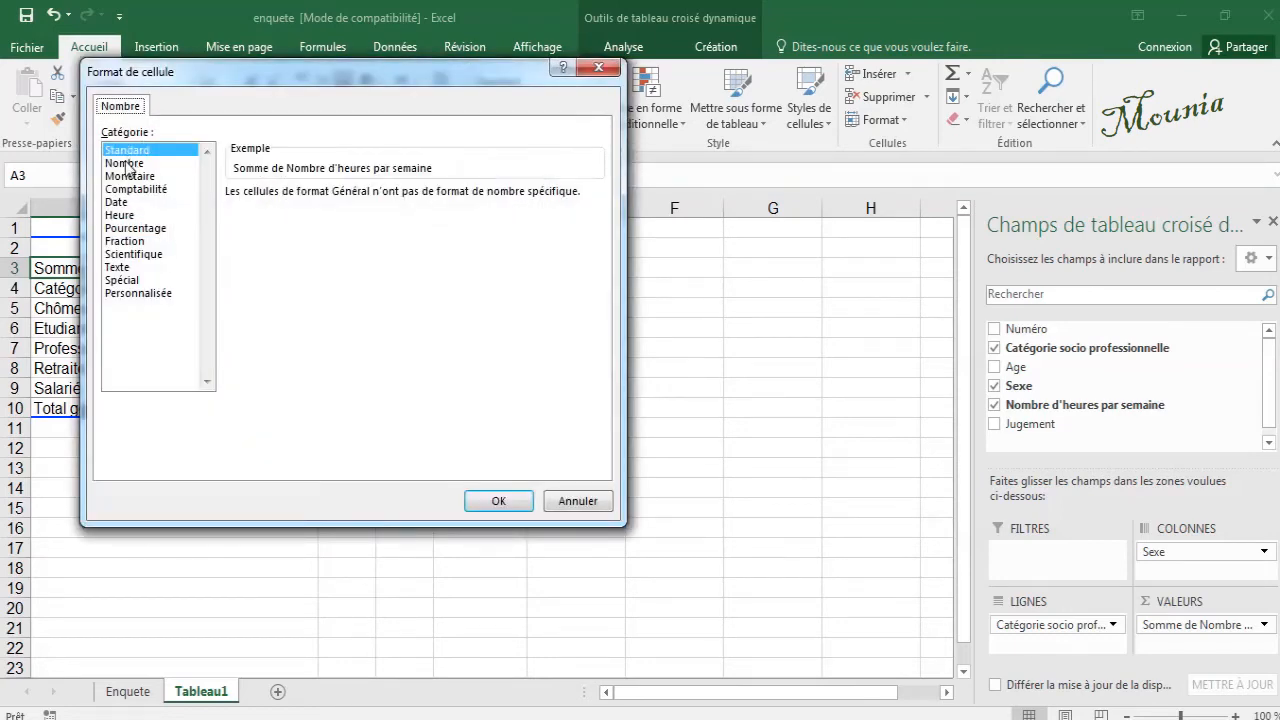
click(125, 163)
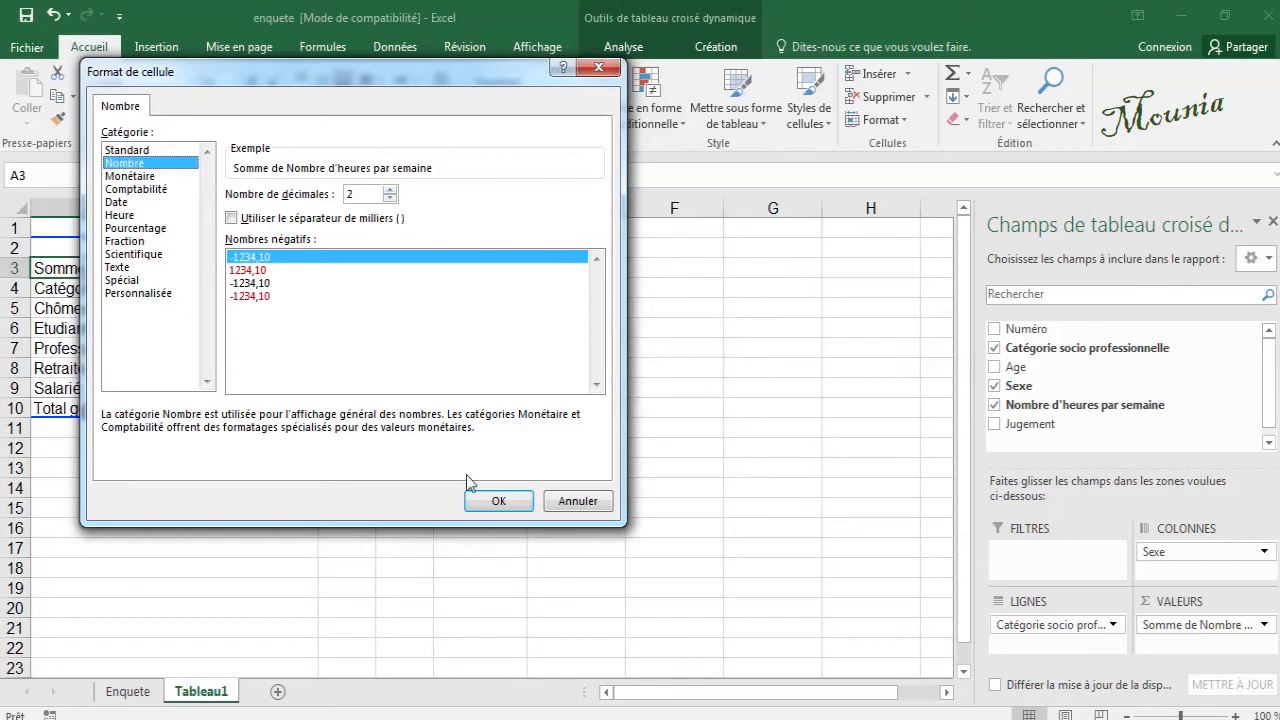
click(489, 502)
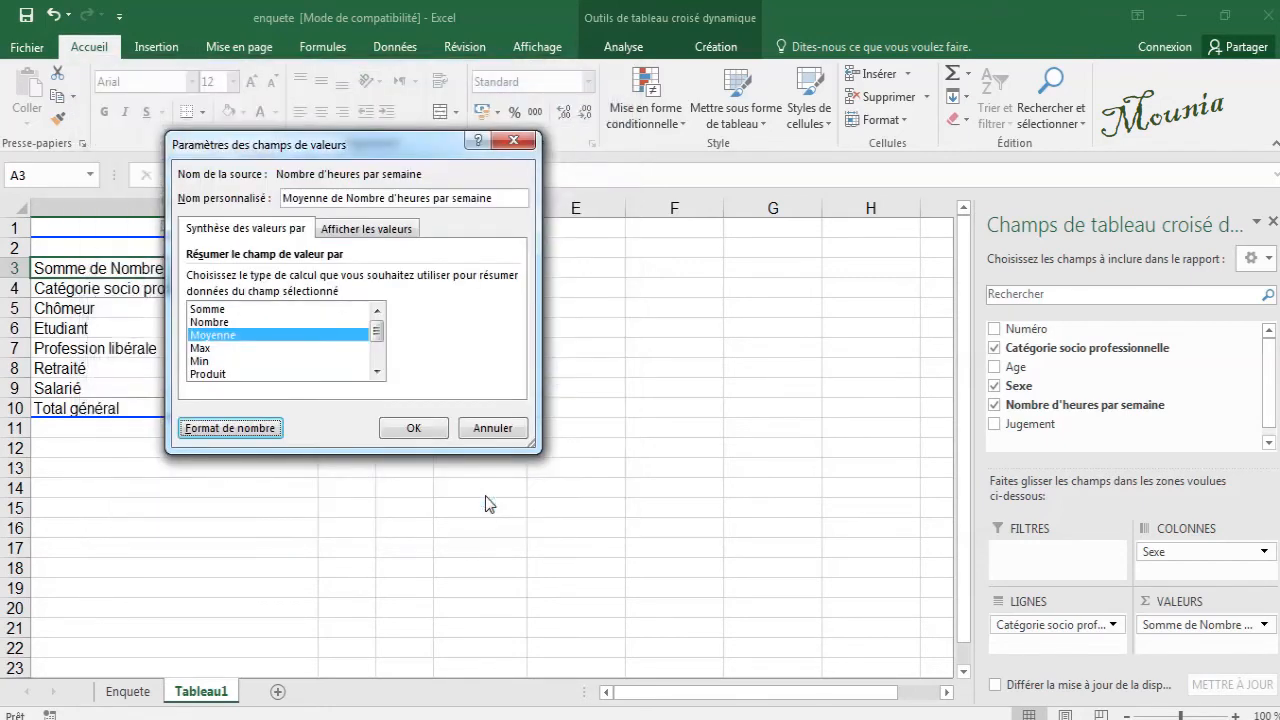
click(414, 430)
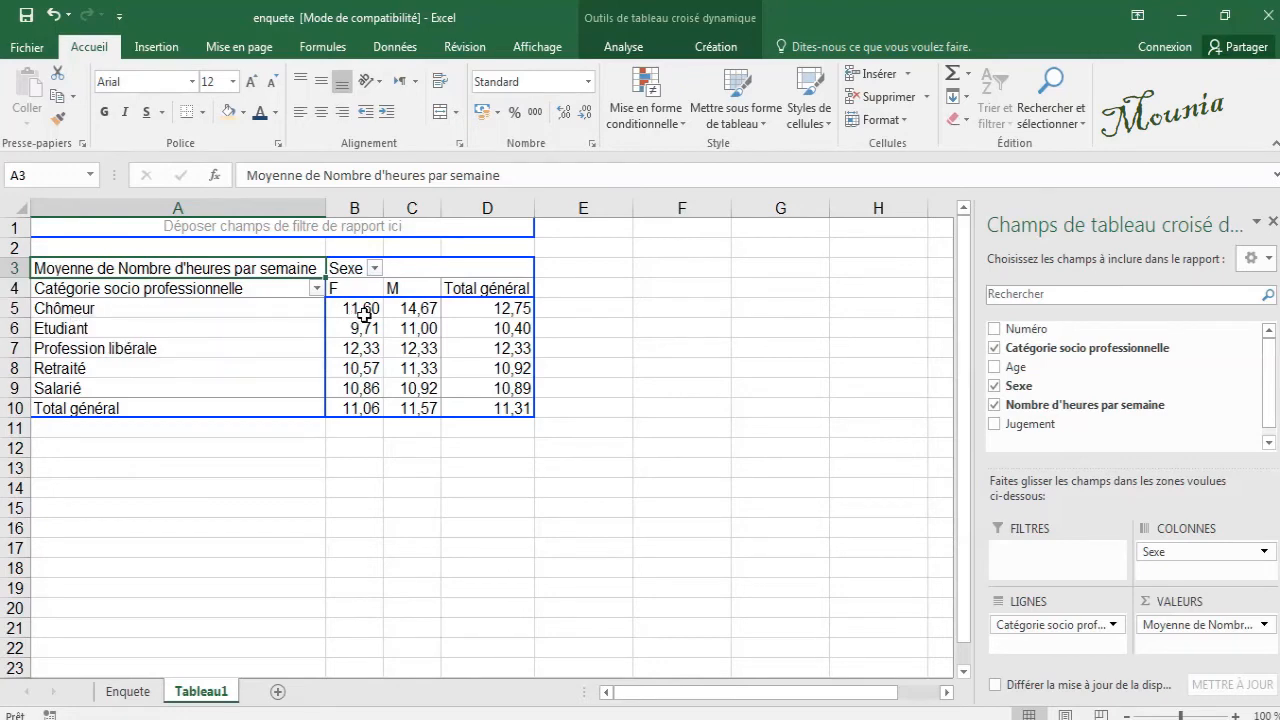
Step: In cell H3 of the Enquete sheet, replace "la moyenne" with "le nombre" in instruction b
mouse_move(375, 314)
click(129, 692)
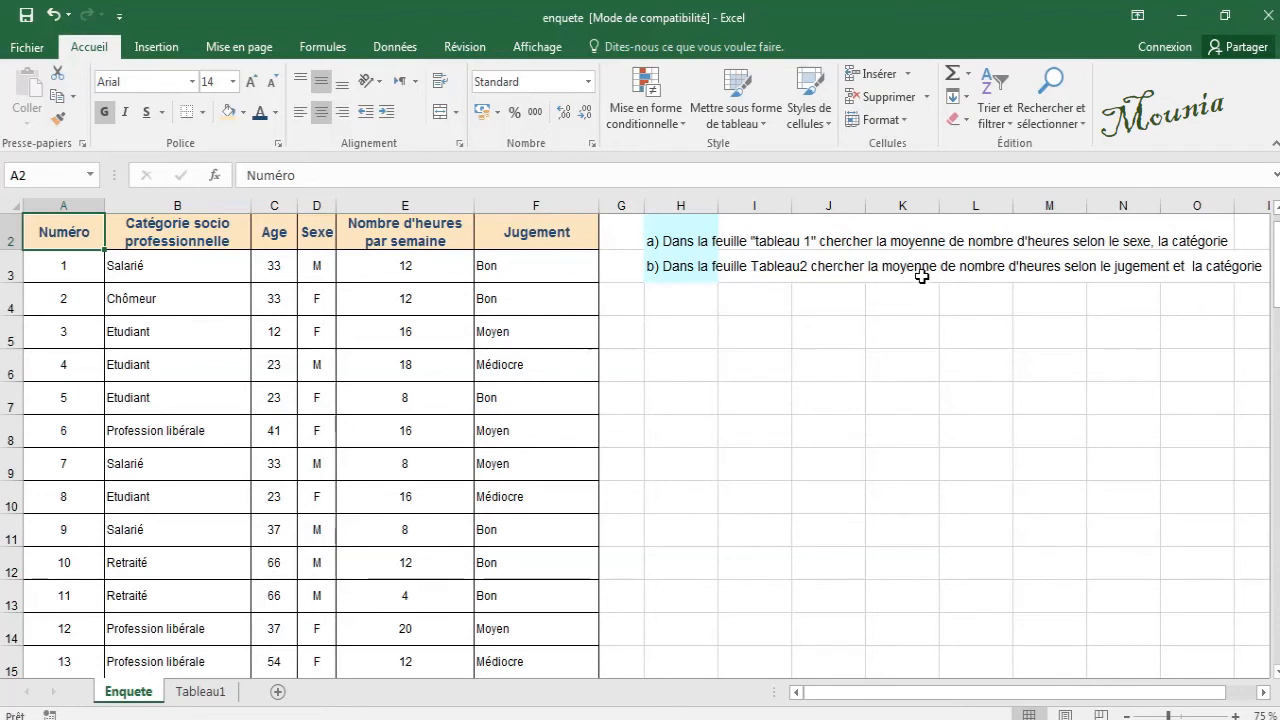
click(668, 266)
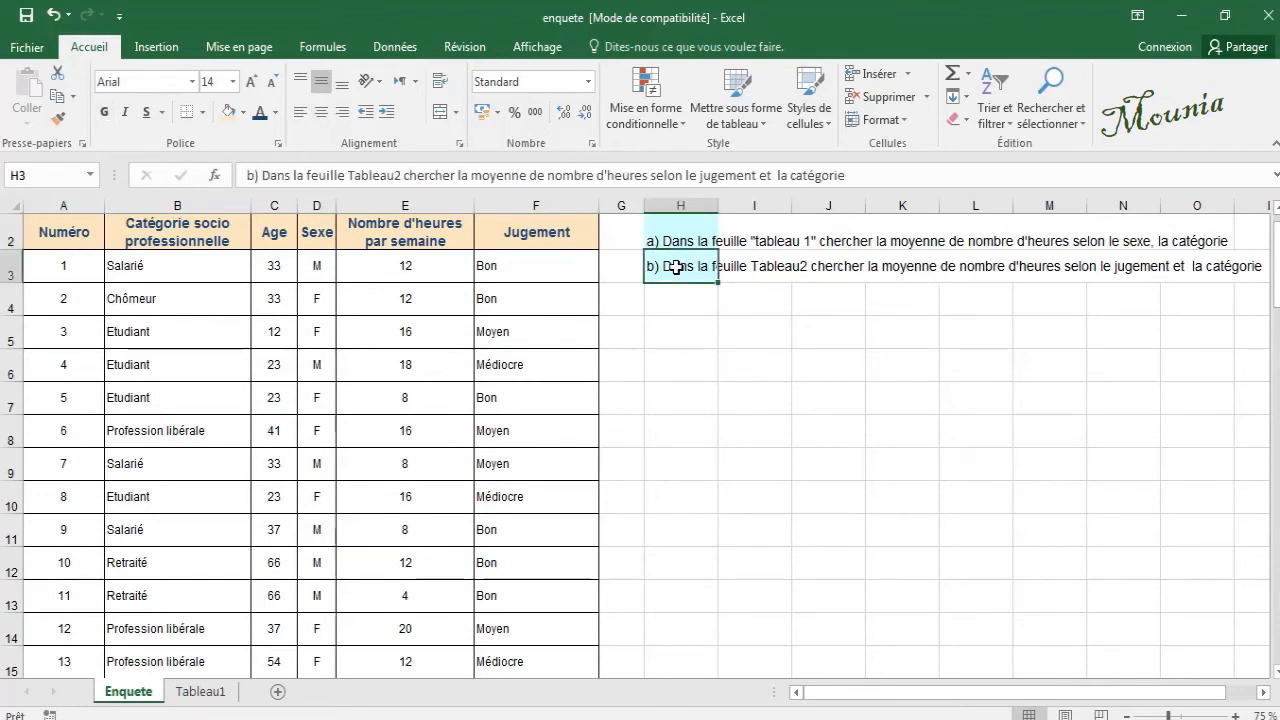
double_click(512, 175)
key(Delete)
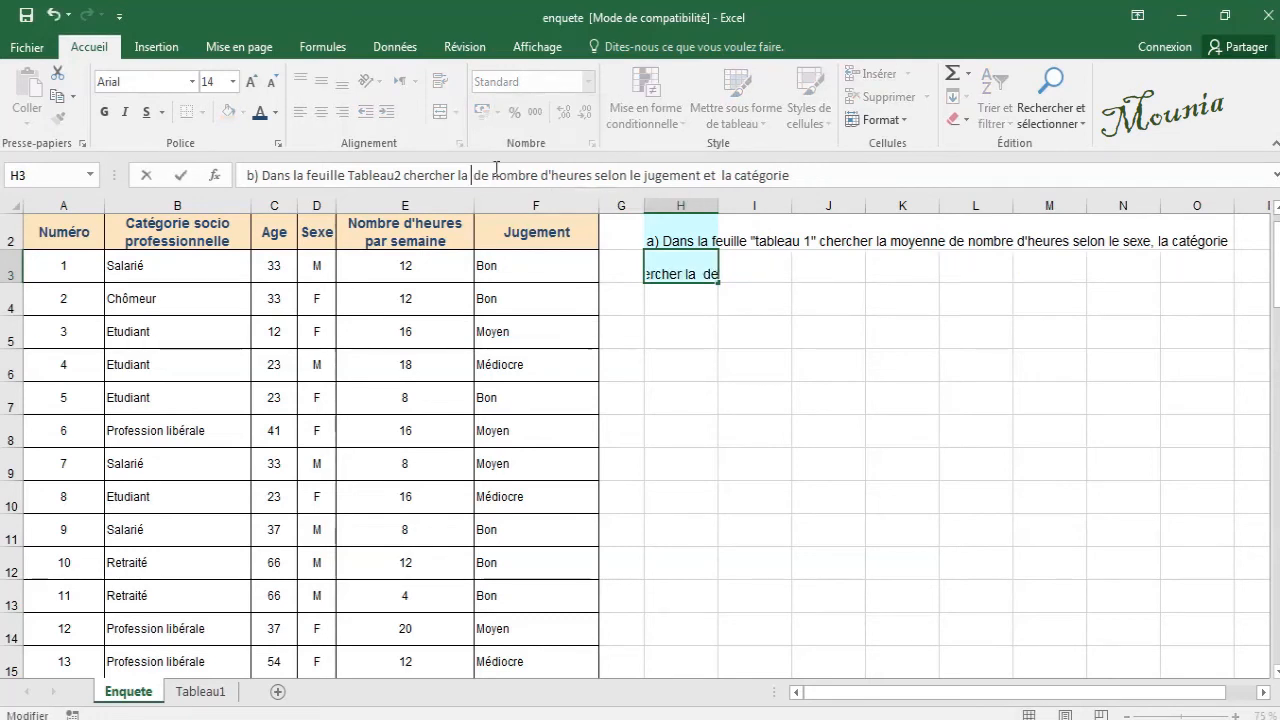
key(BackSpace)
key(BackSpace)
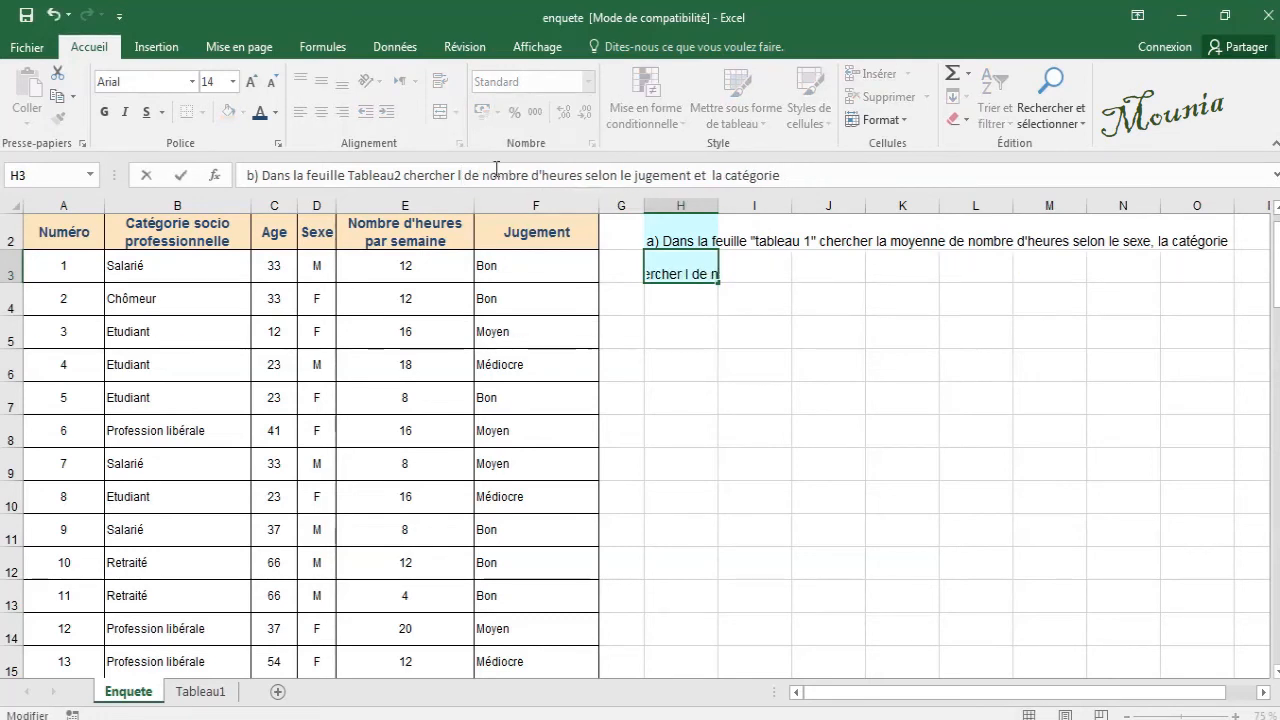
text(e n)
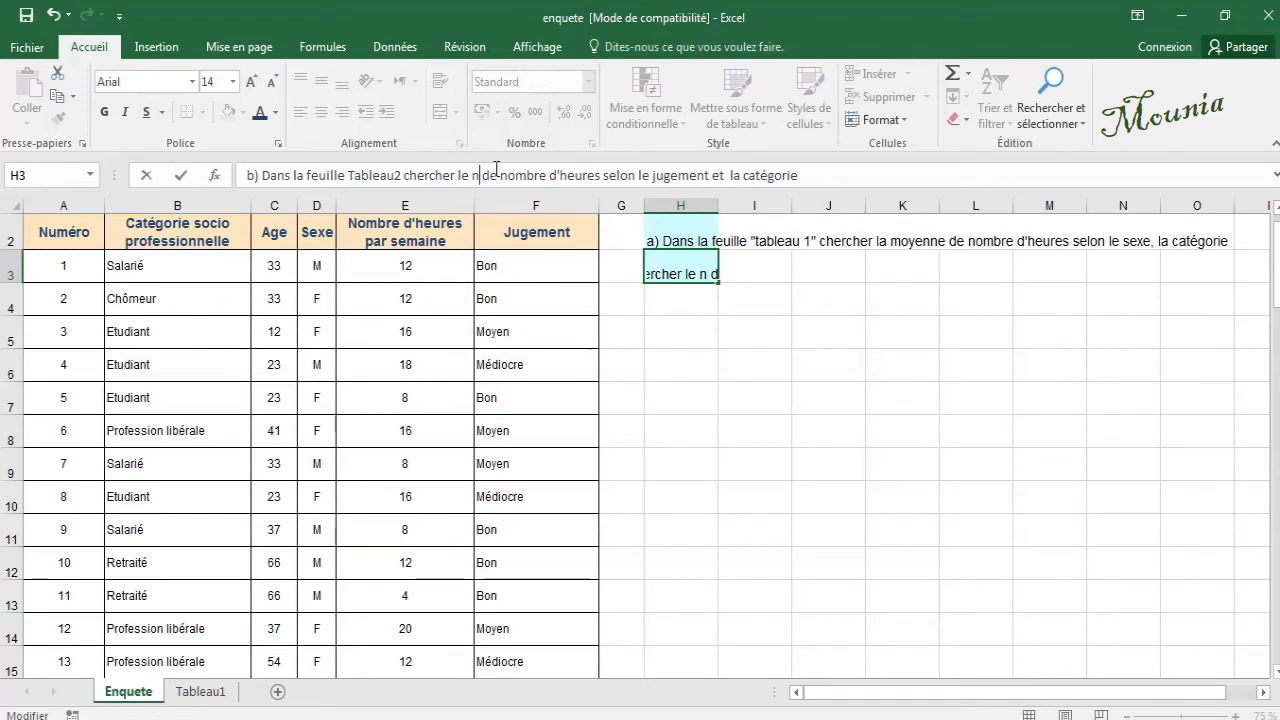
text(ombre)
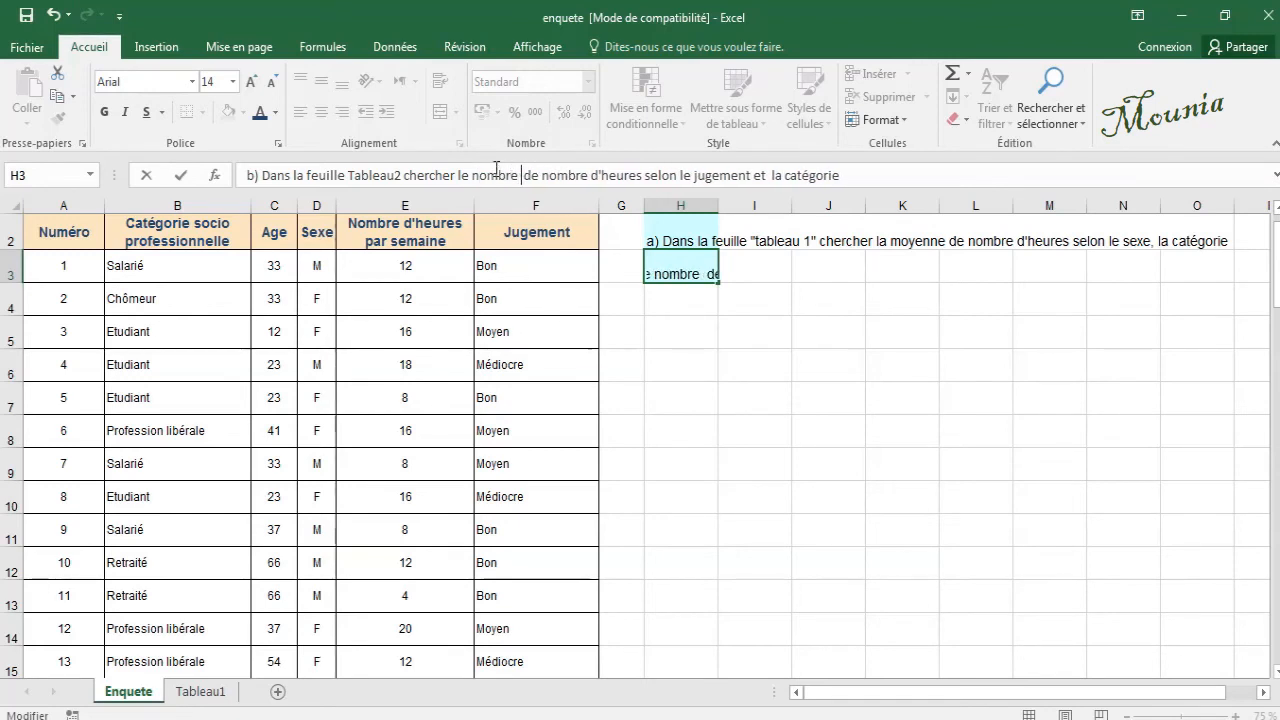
click(181, 175)
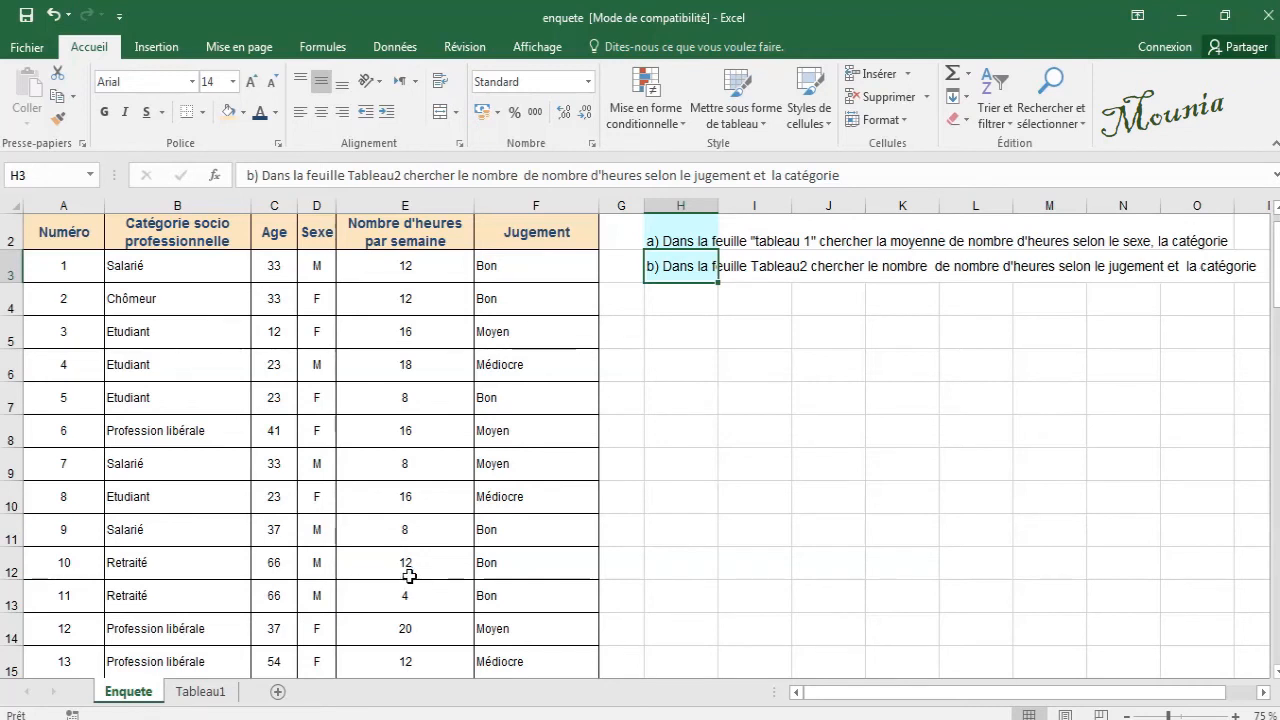
Step: Create a second pivot table from the Enquete table, starting at the Numéro header, on a new worksheet
click(61, 231)
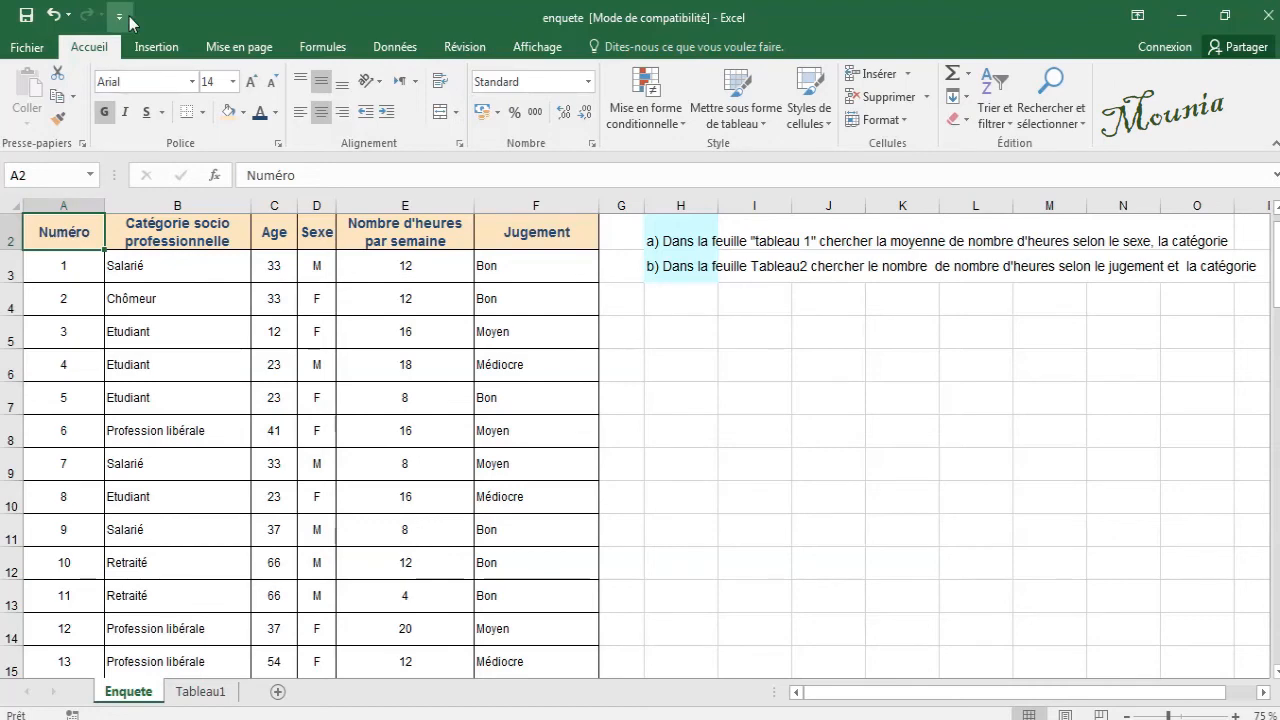
click(155, 50)
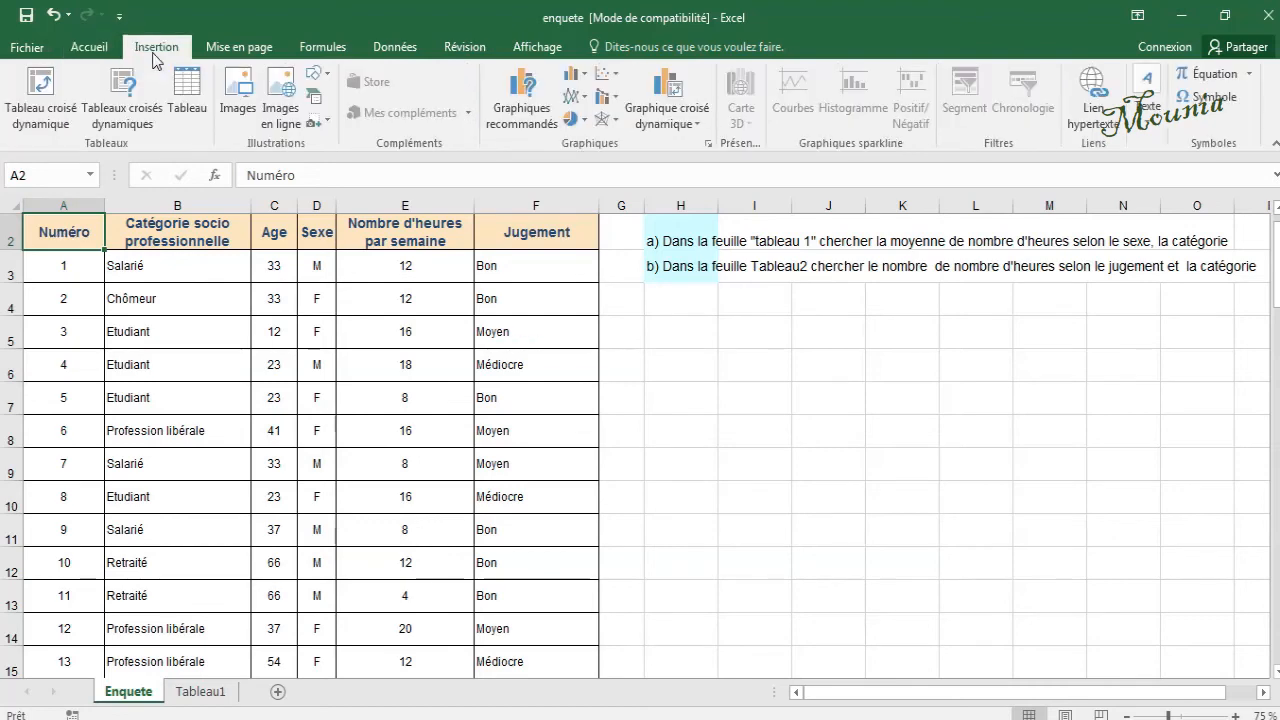
click(22, 100)
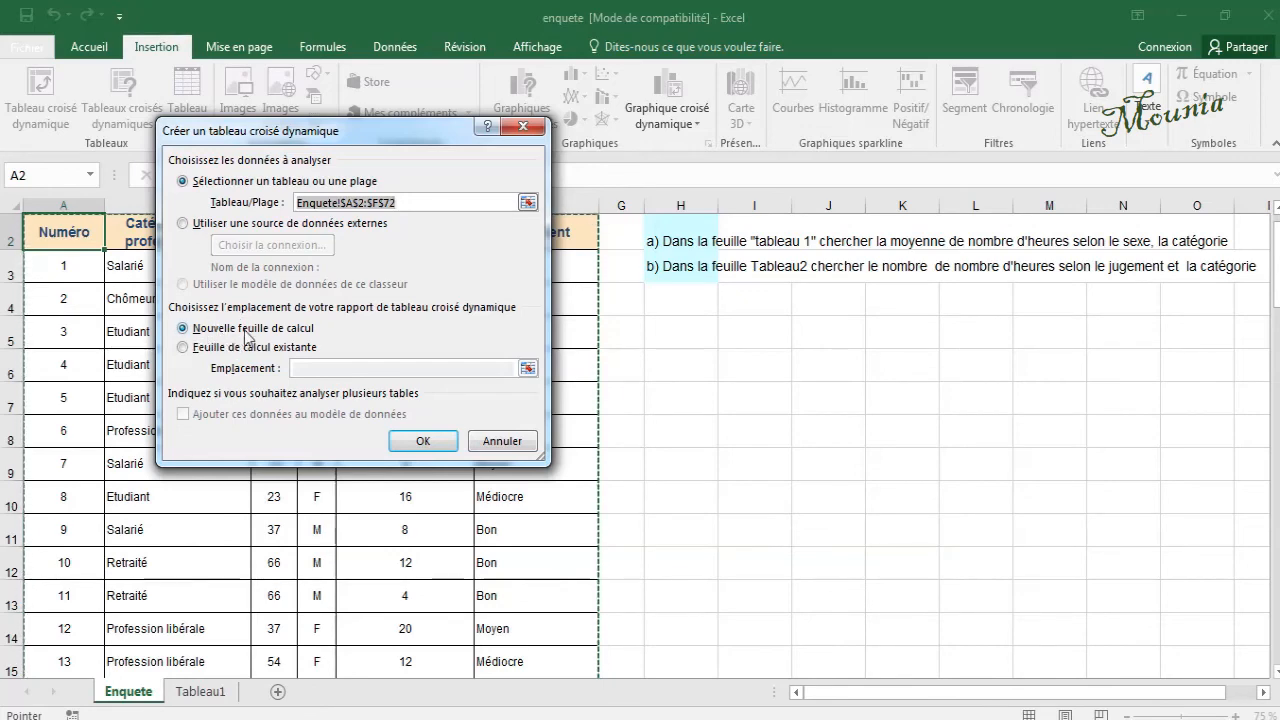
click(420, 440)
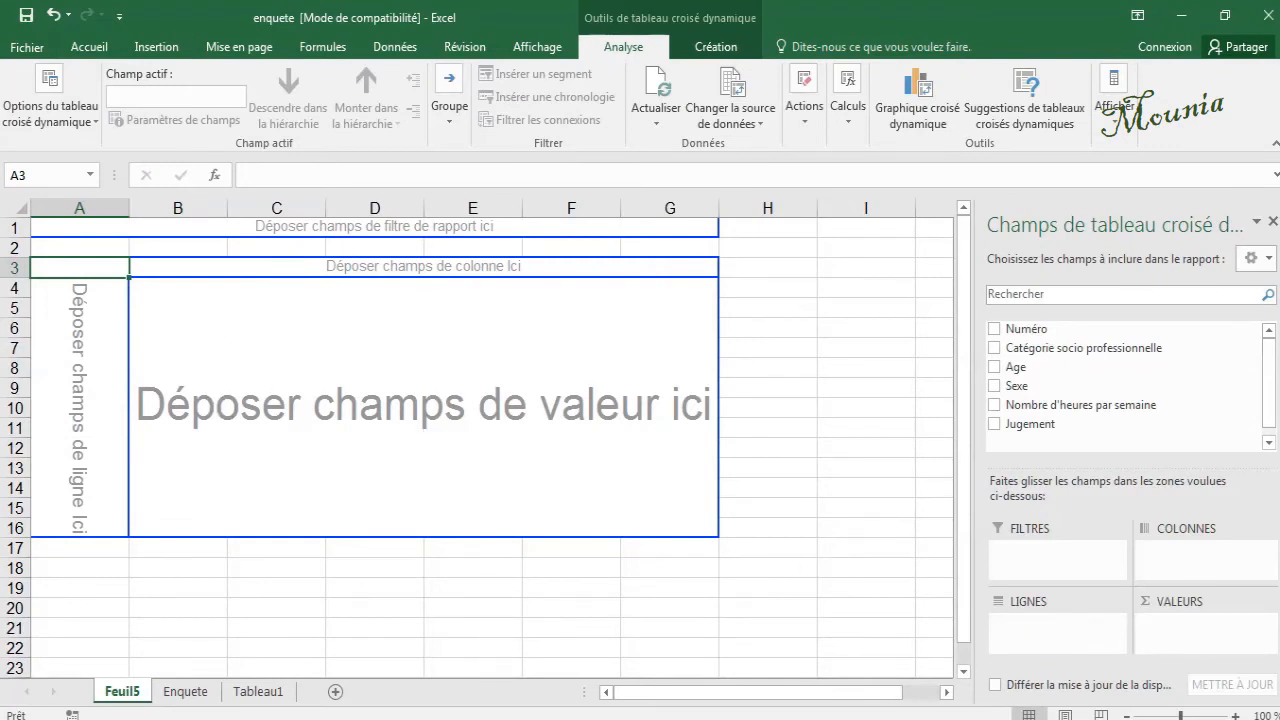
Step: Rename the new pivot table sheet as "Tableau 2" and move it after the Tableau1 sheet
double_click(121, 691)
text(Tableau)
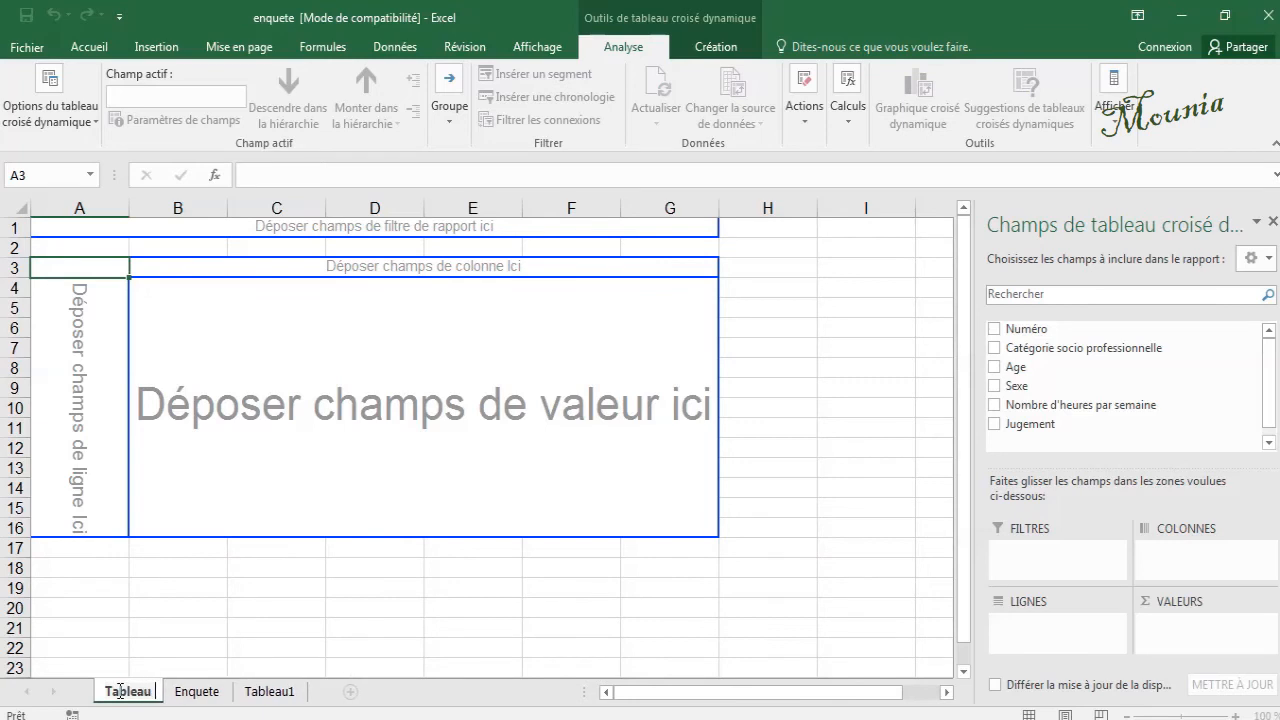
text( 2)
click(132, 666)
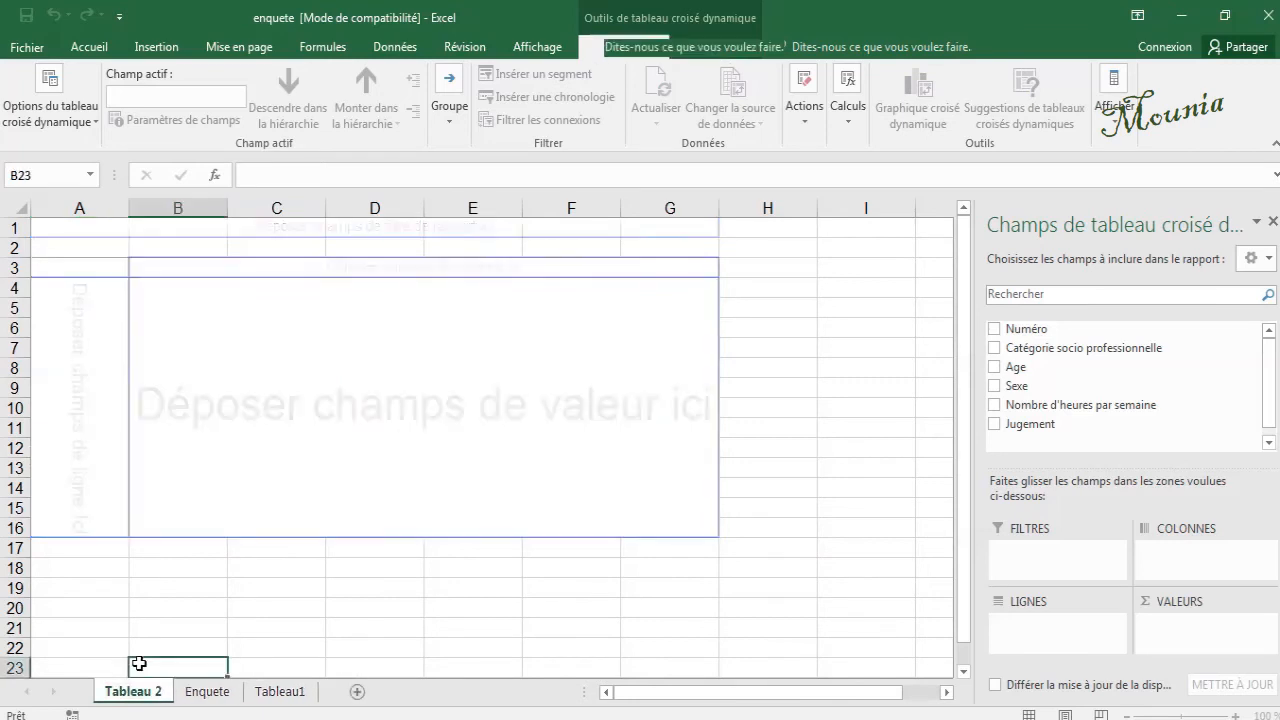
mouse_move(137, 699)
mouse_down()
mouse_move(199, 667)
mouse_move(311, 657)
mouse_move(331, 675)
mouse_up()
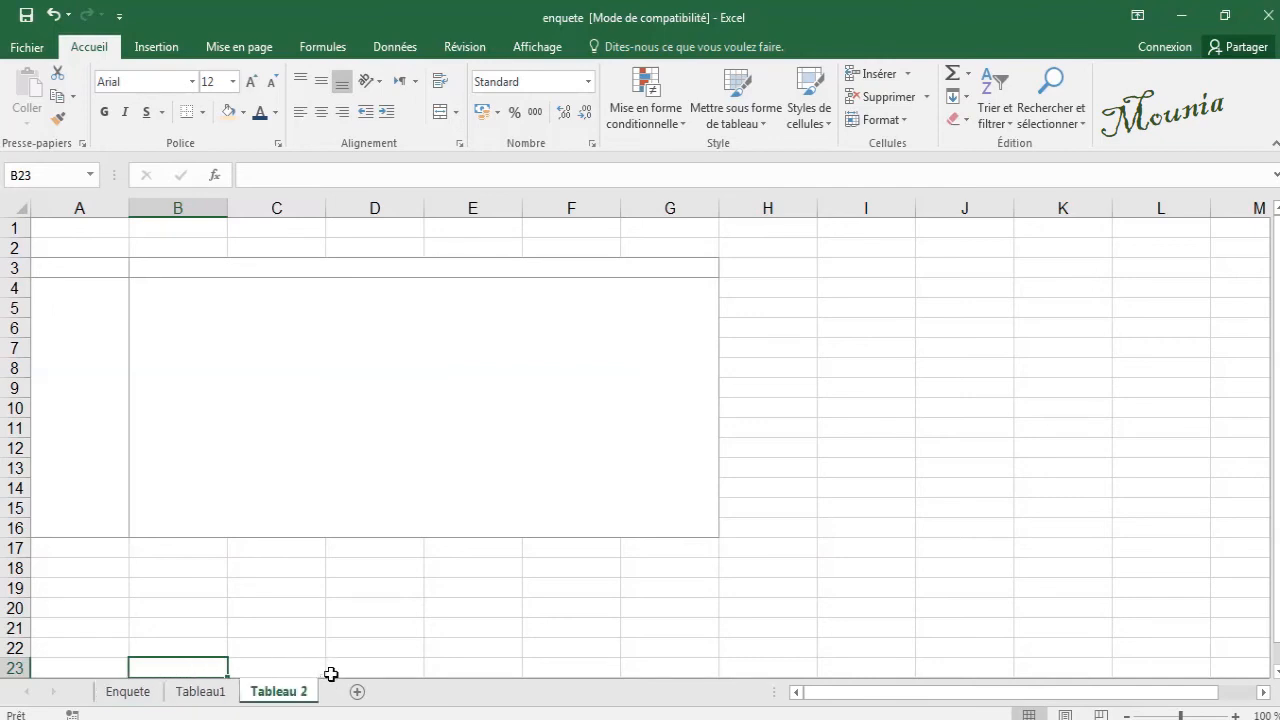
Step: Lay out the Tableau 2 pivot table with Jugement as columns, Catégorie socio professionnelle as rows and Nombre d'heures par semaine as values
click(97, 271)
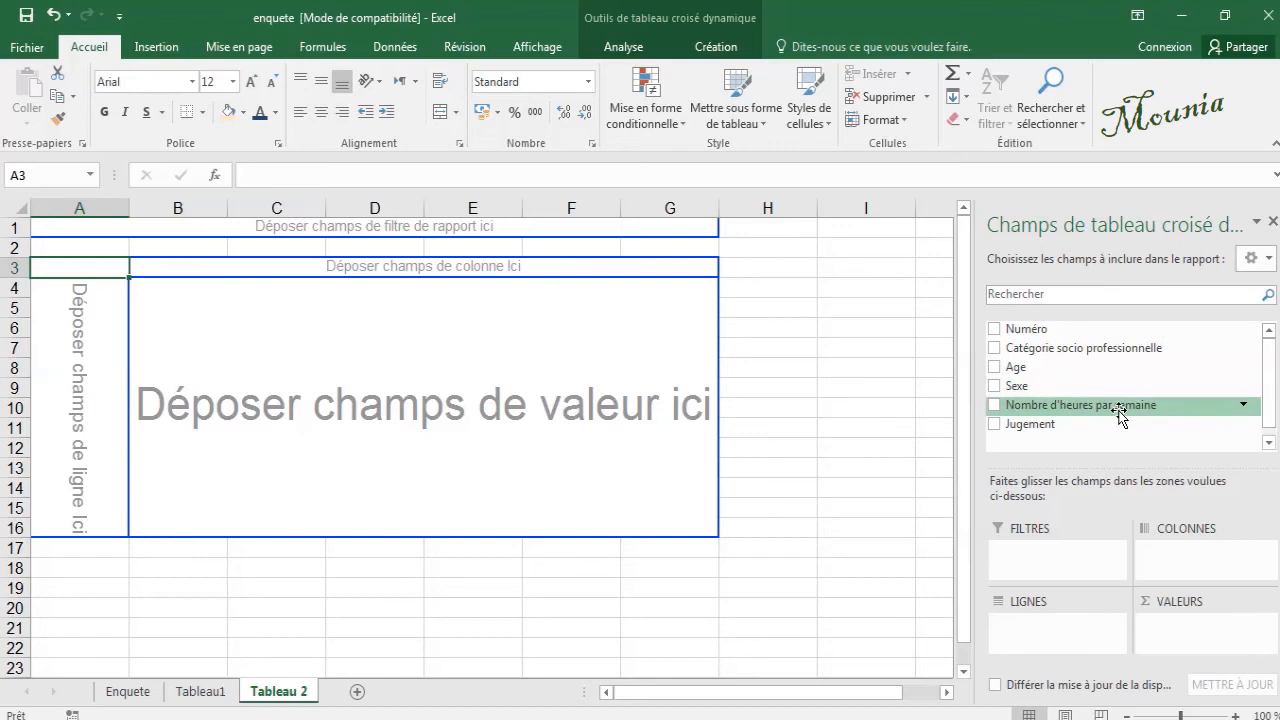
click(820, 333)
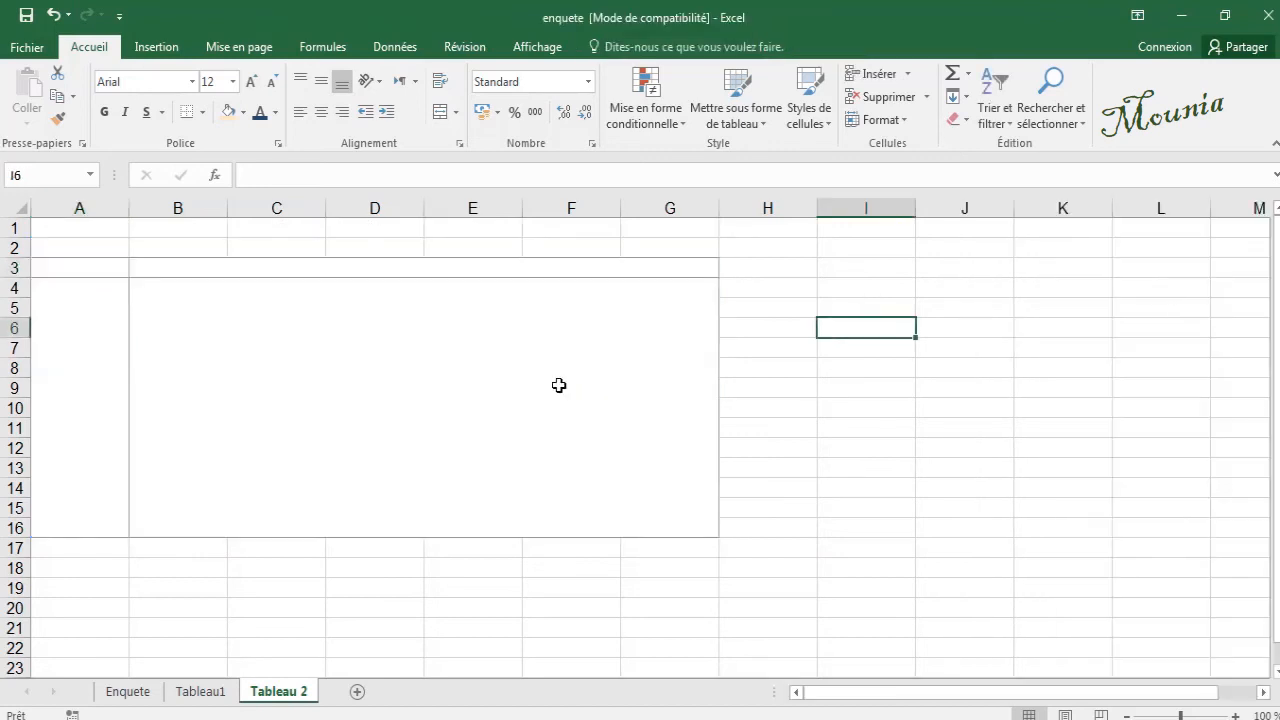
click(50, 272)
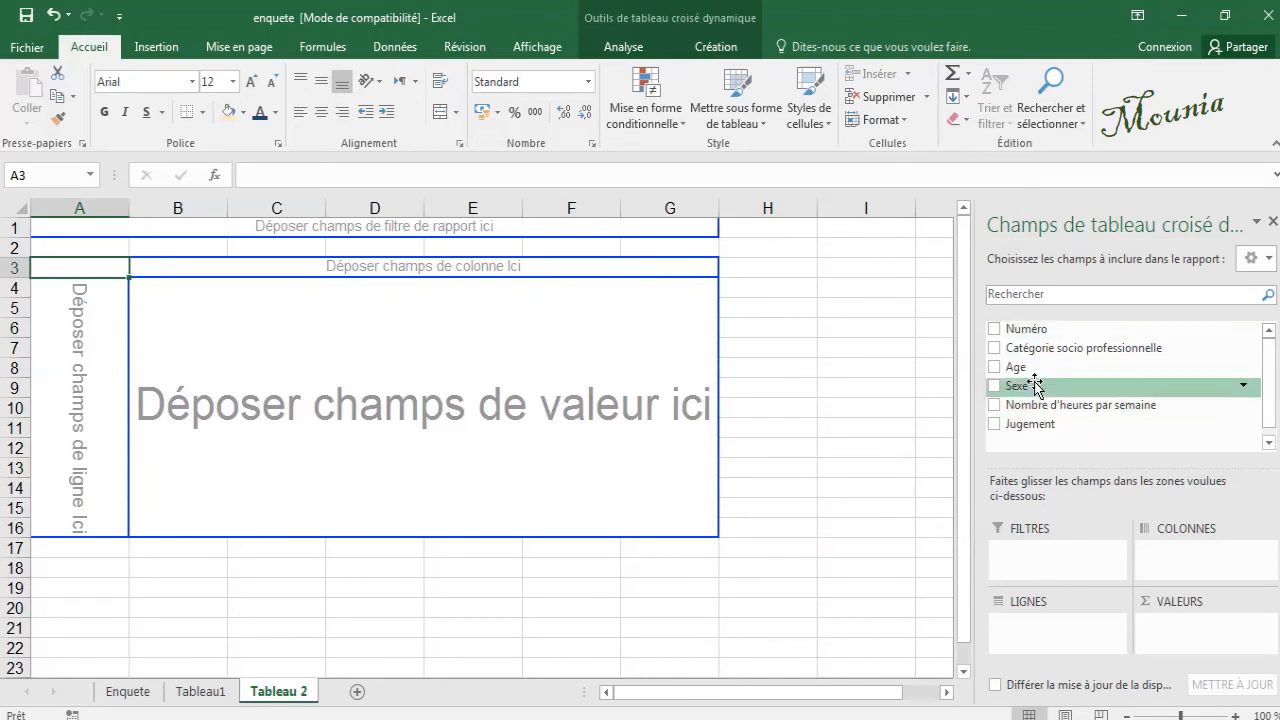
drag(1020, 424, 262, 260)
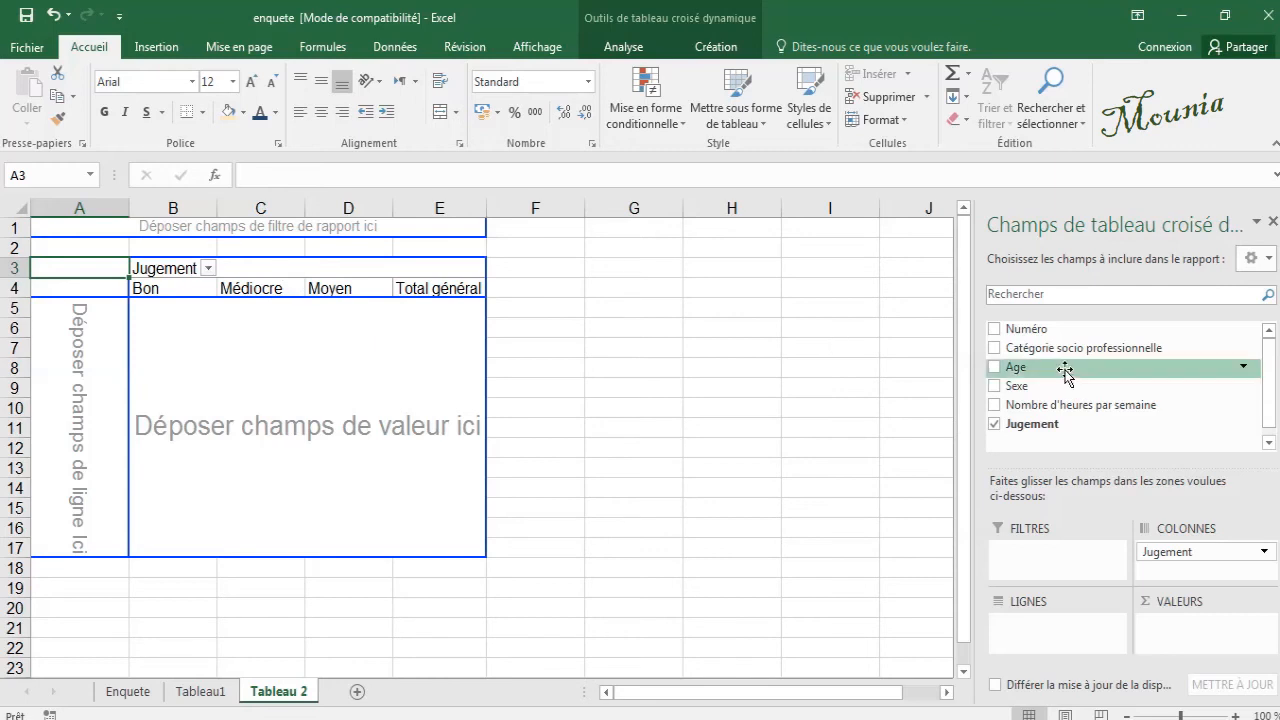
drag(1074, 352, 90, 316)
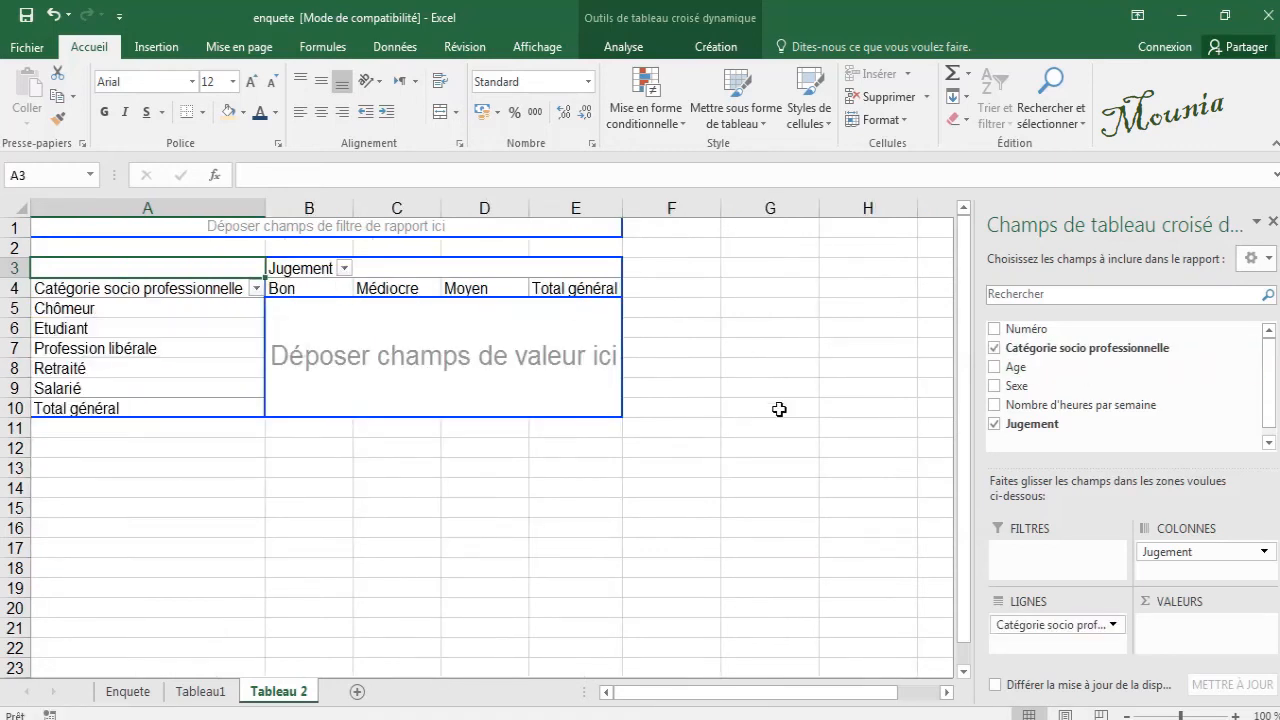
drag(1082, 408, 474, 352)
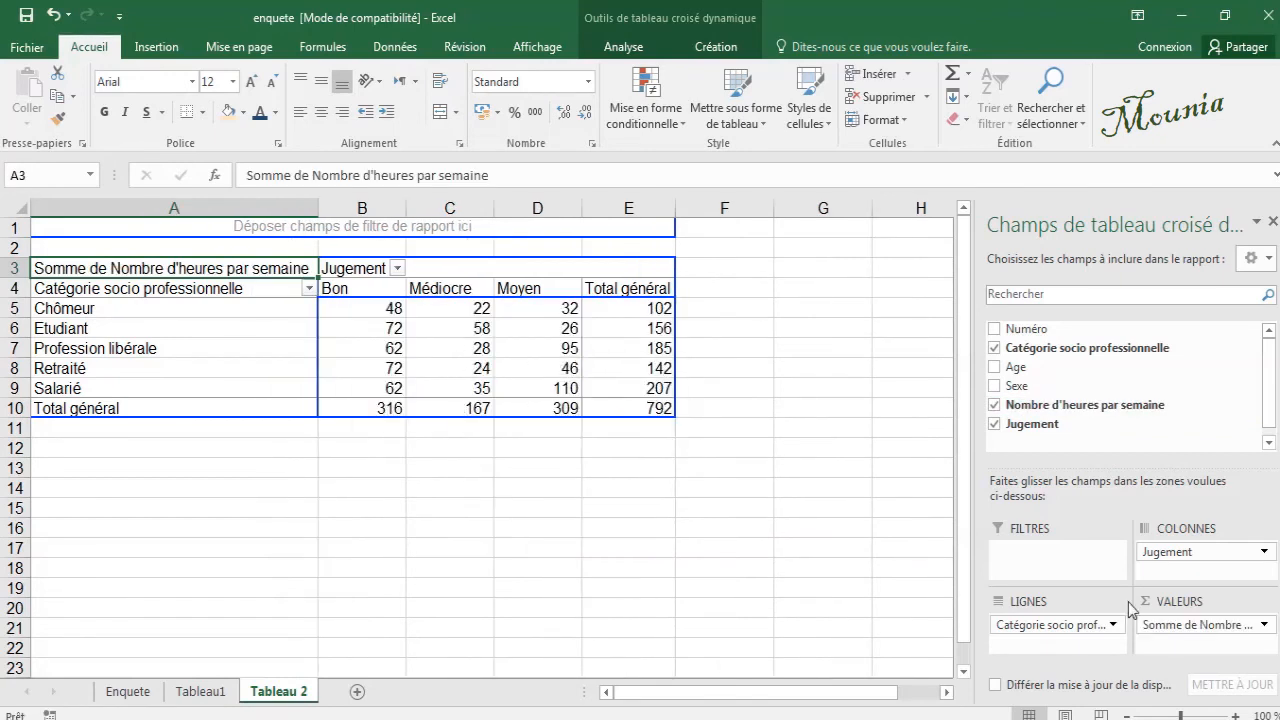
Step: Summarize the Nombre d'heures par semaine values by Nombre and apply the Nombre number format to them
click(1264, 626)
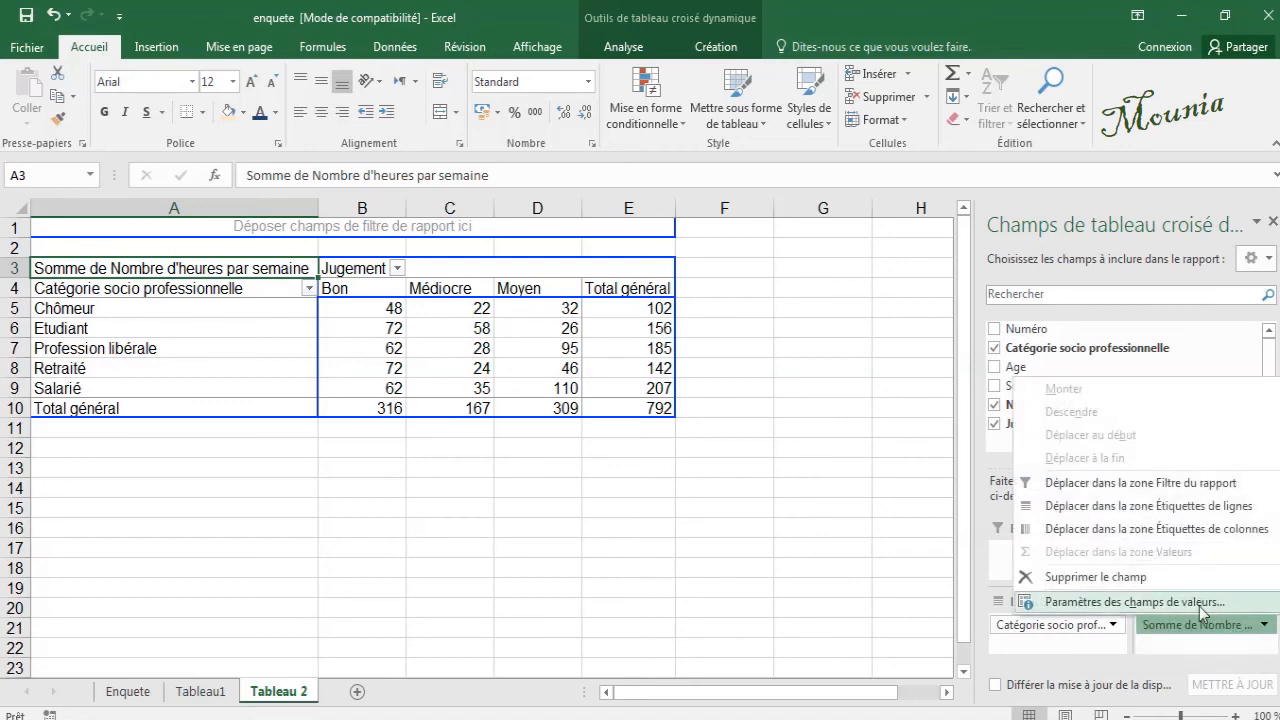
click(1159, 602)
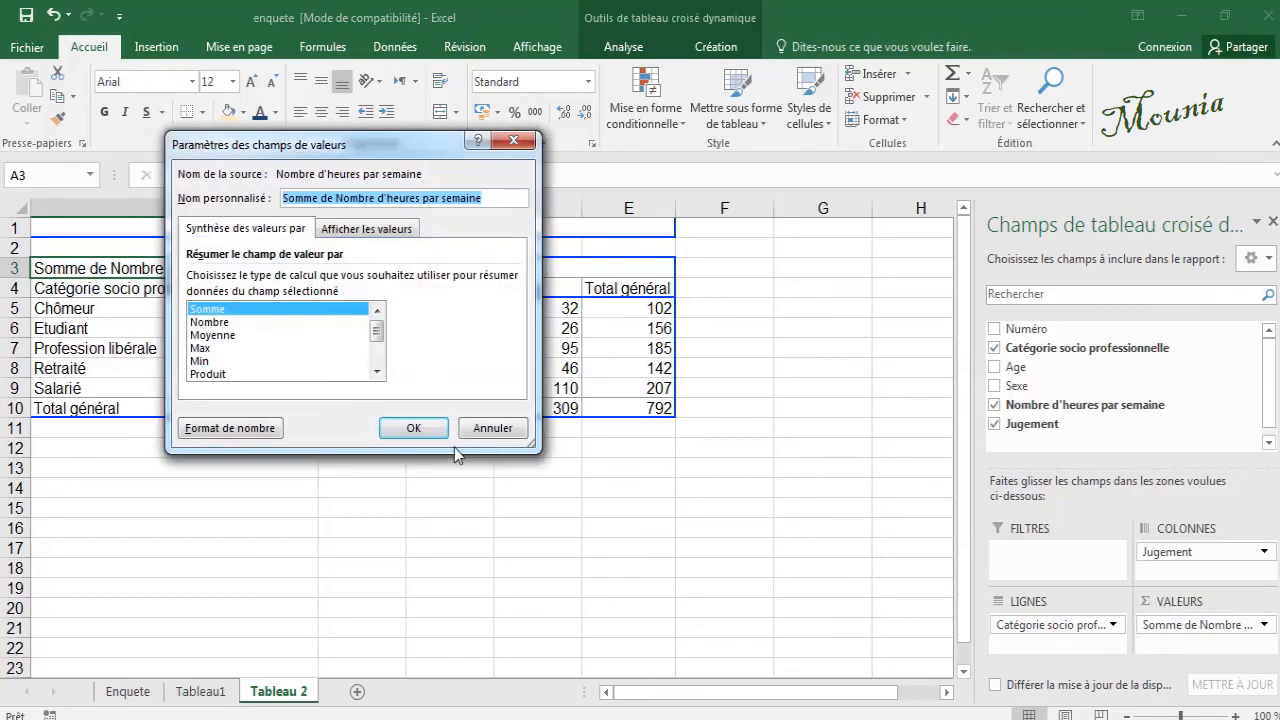
click(212, 323)
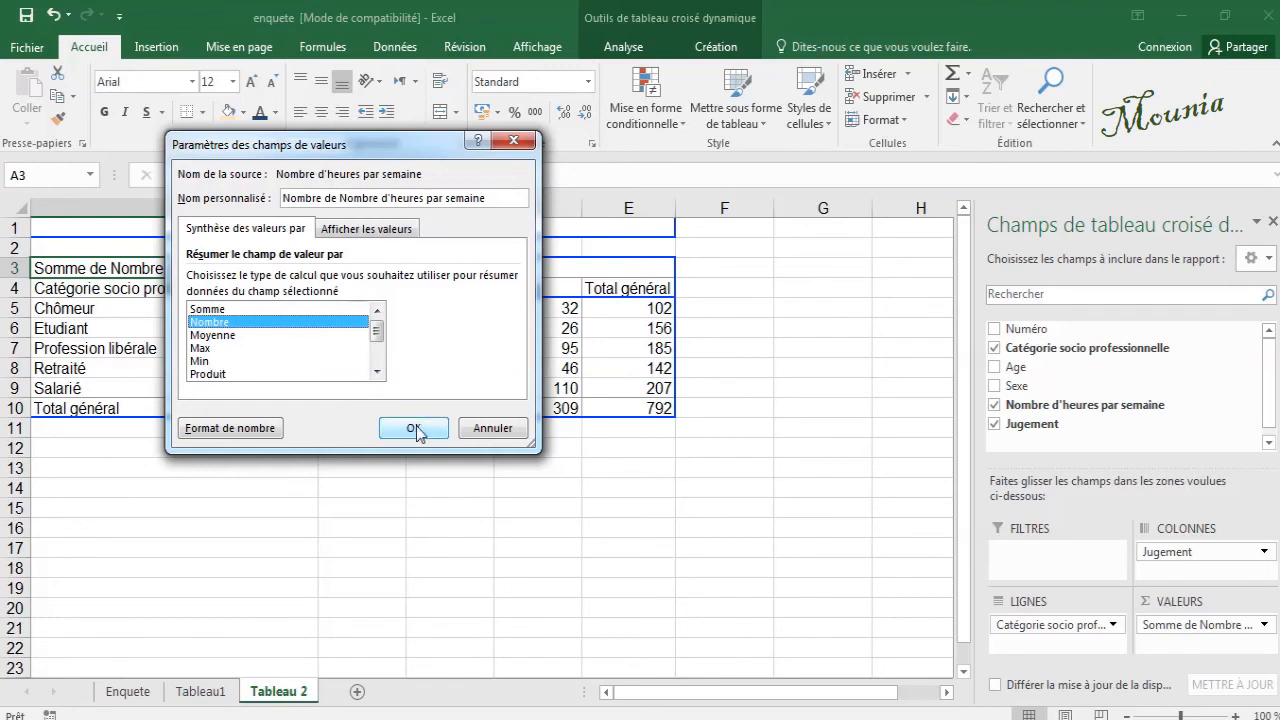
click(229, 430)
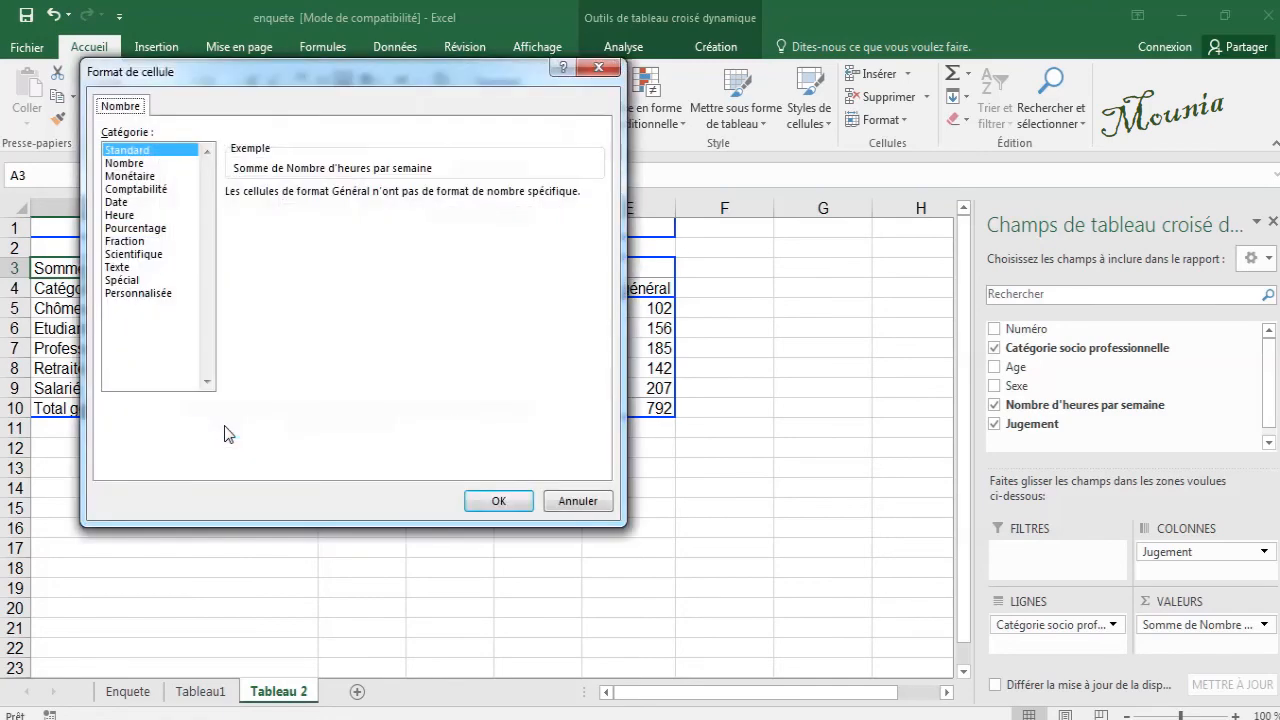
click(123, 163)
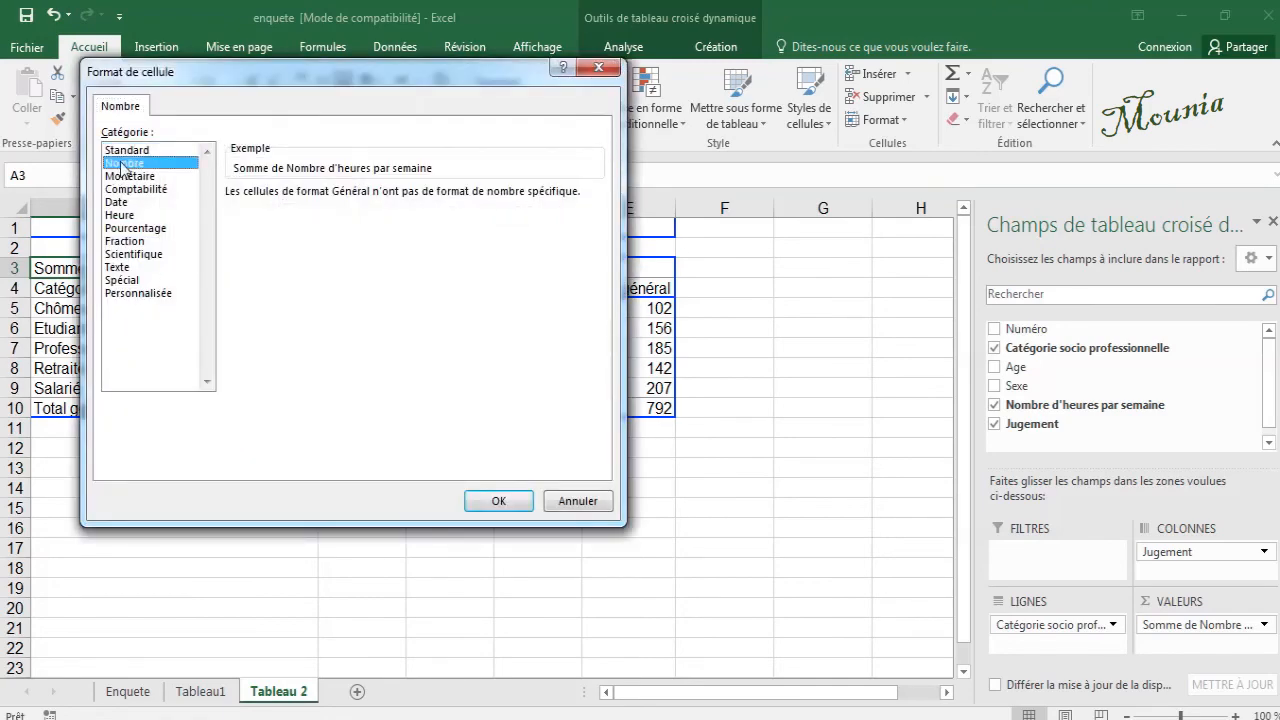
click(494, 502)
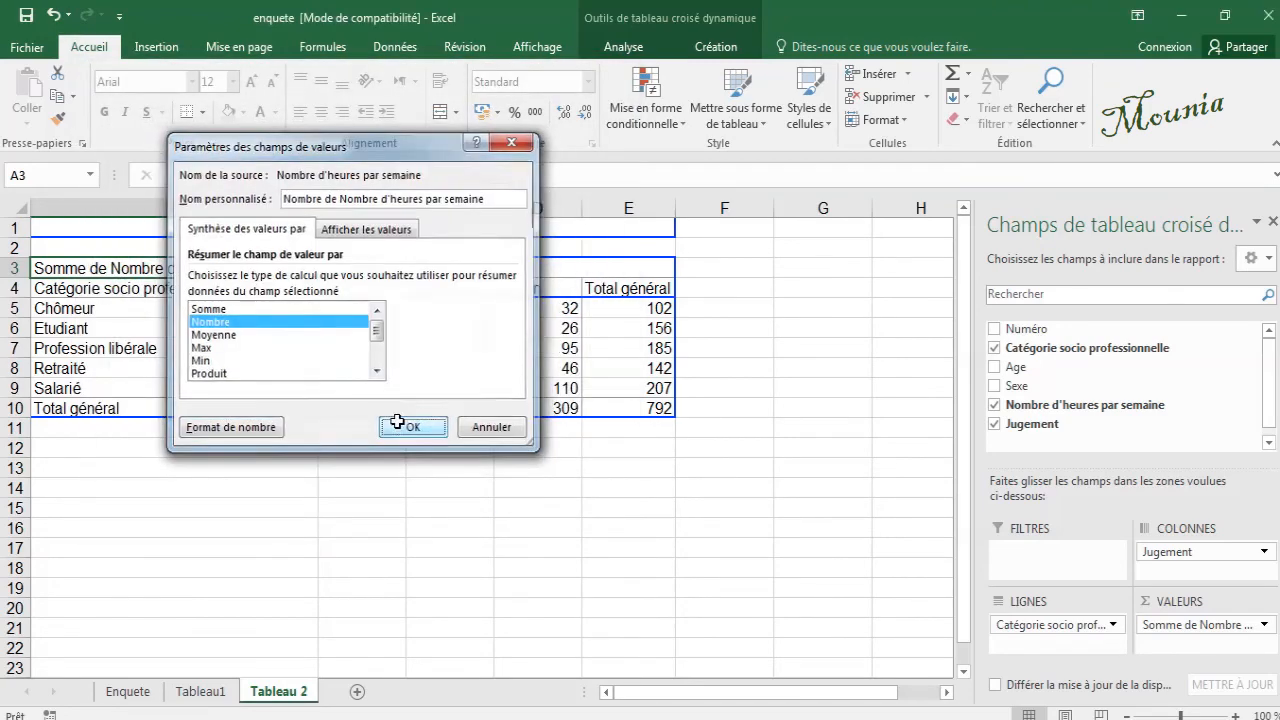
click(398, 424)
Step: Remove the decimals from the pivot values in B5:E10 and center them horizontally and vertically
click(393, 349)
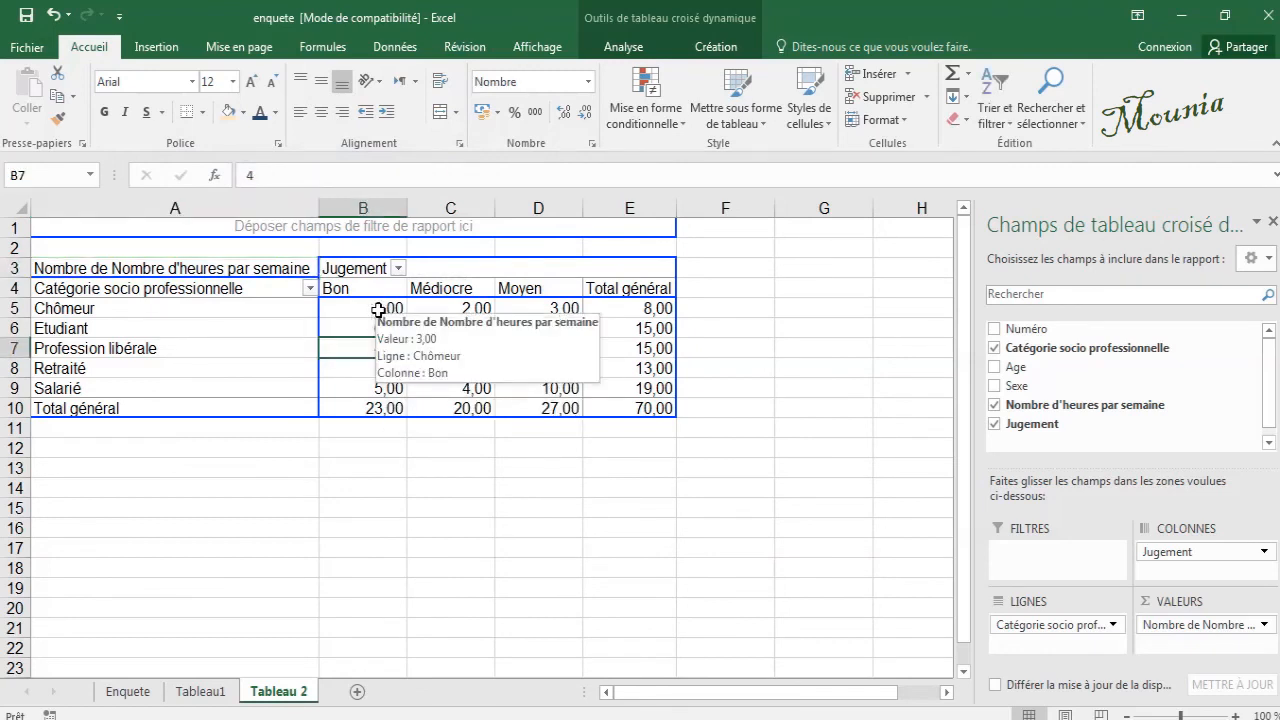
drag(377, 311, 629, 405)
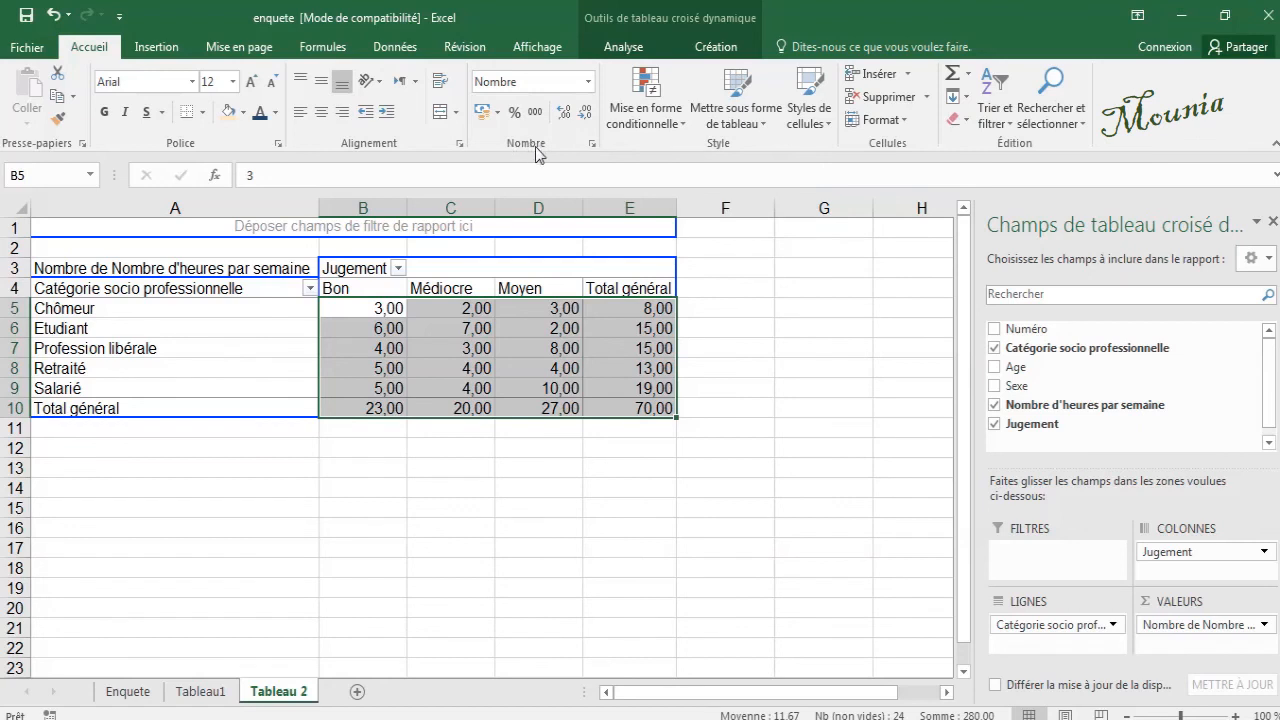
click(586, 118)
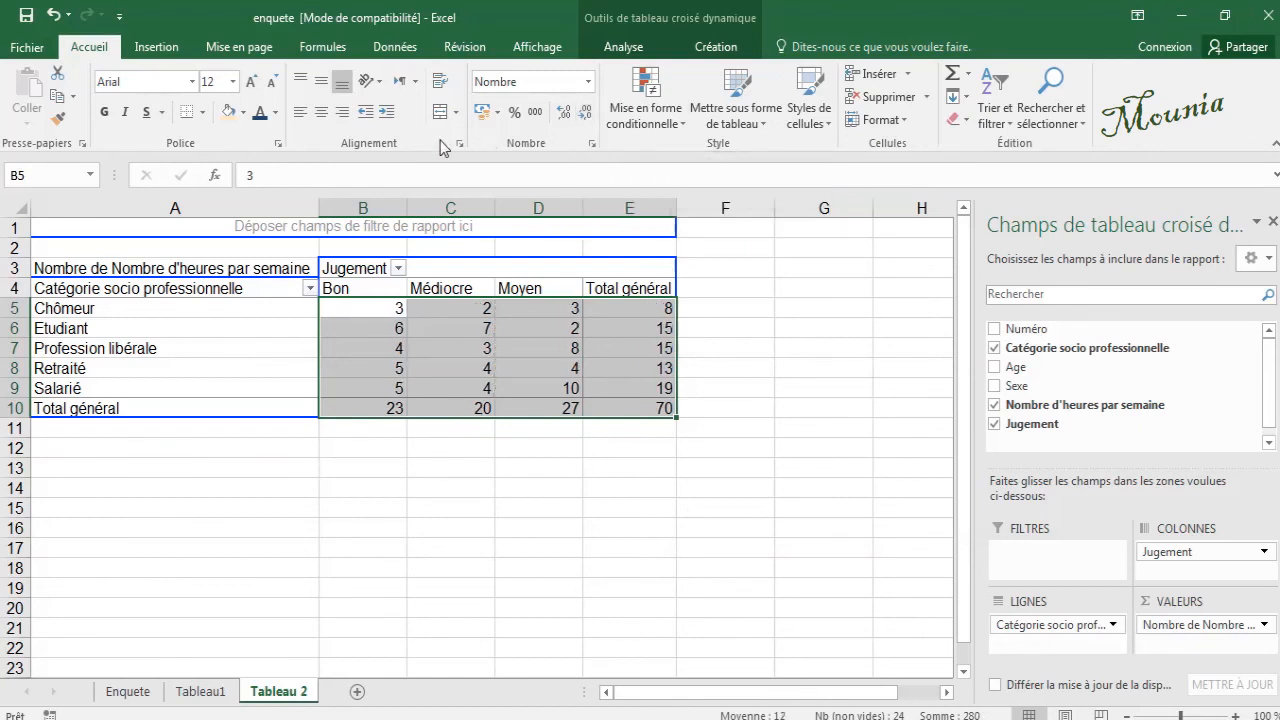
click(321, 81)
click(321, 114)
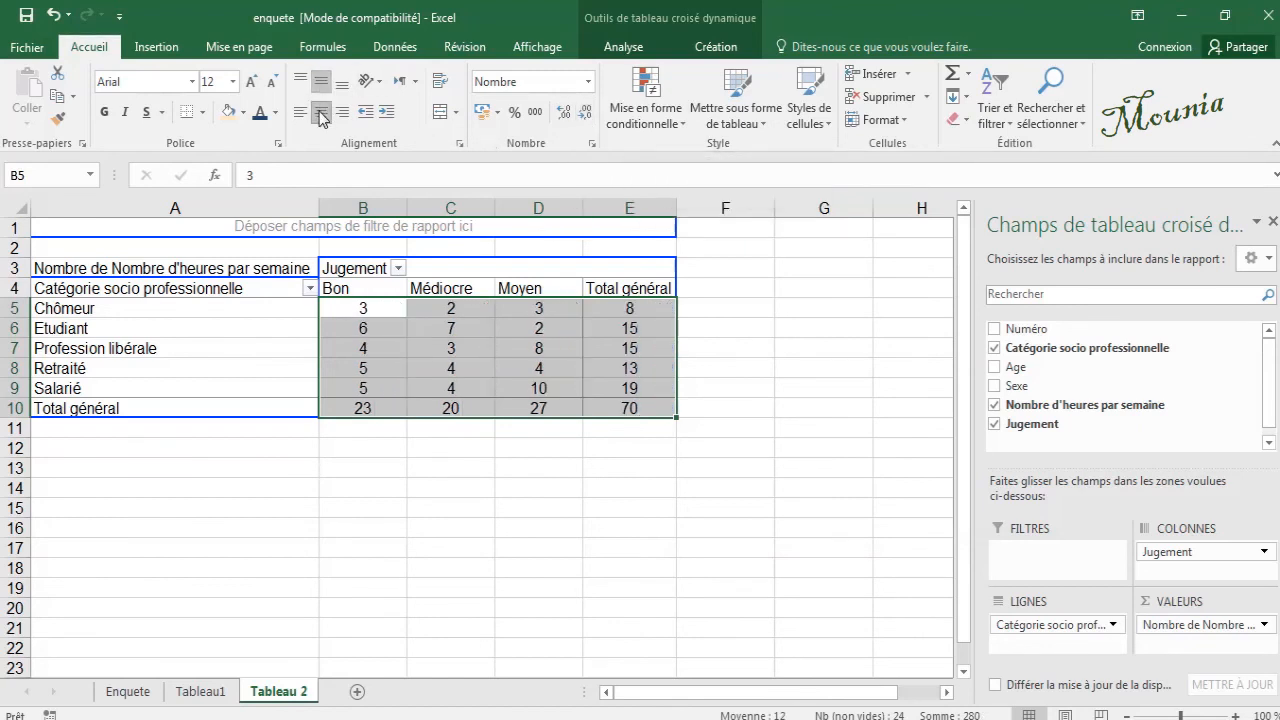
click(378, 368)
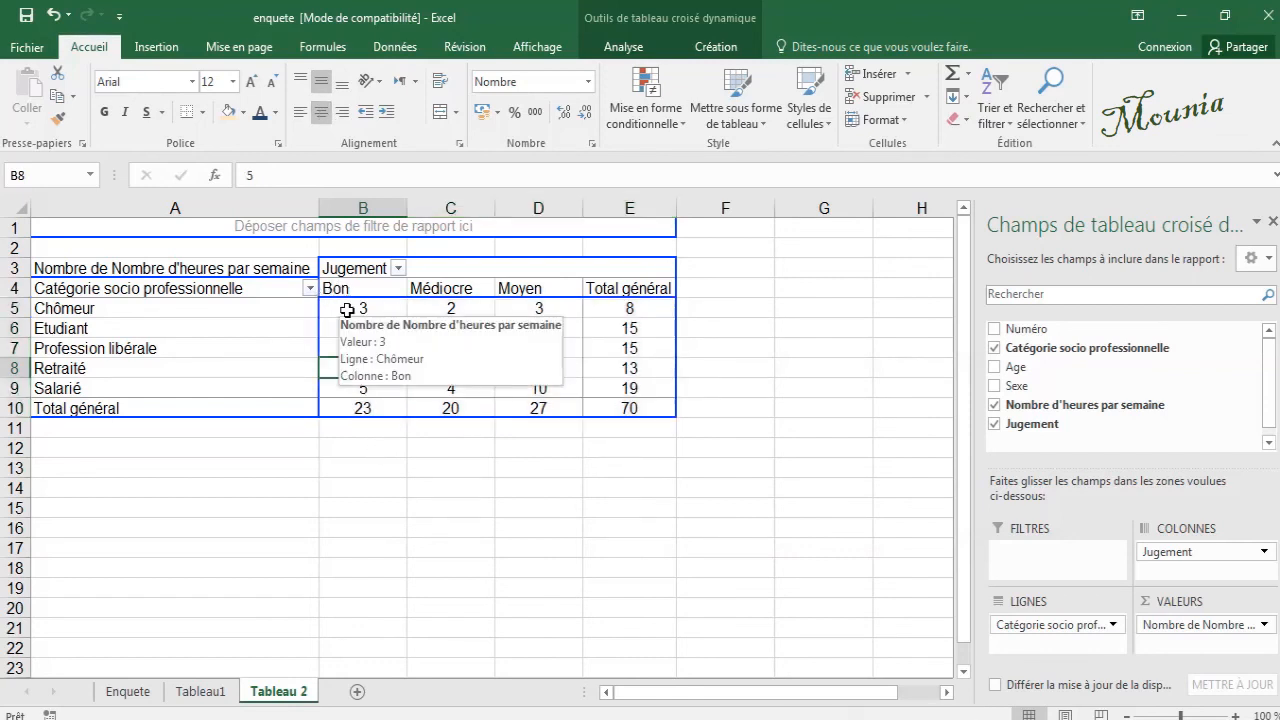
click(351, 310)
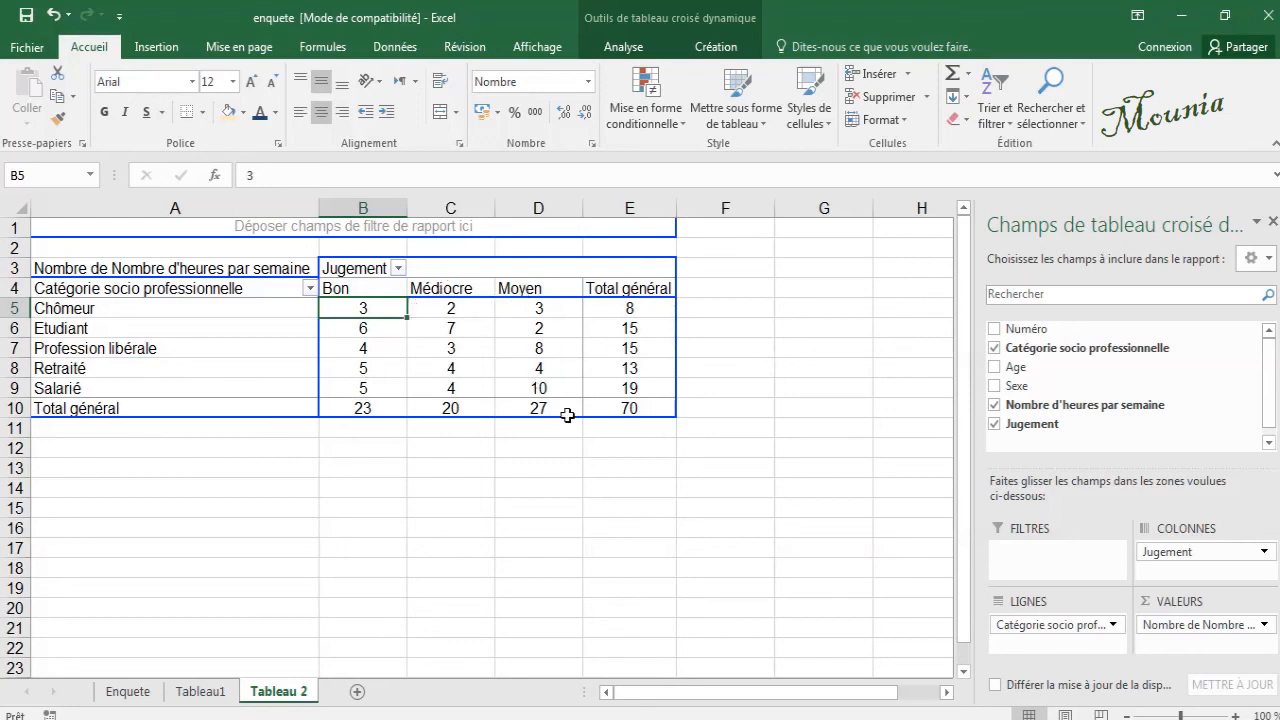
mouse_move(508, 333)
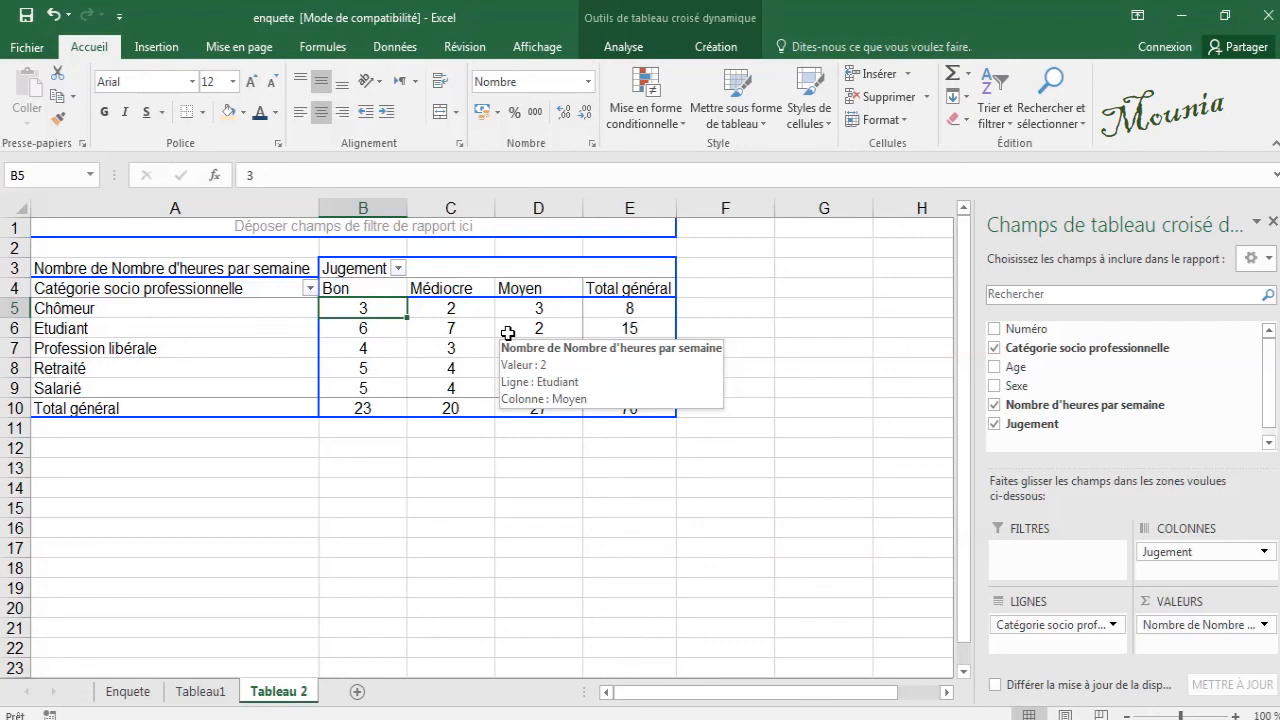
click(477, 464)
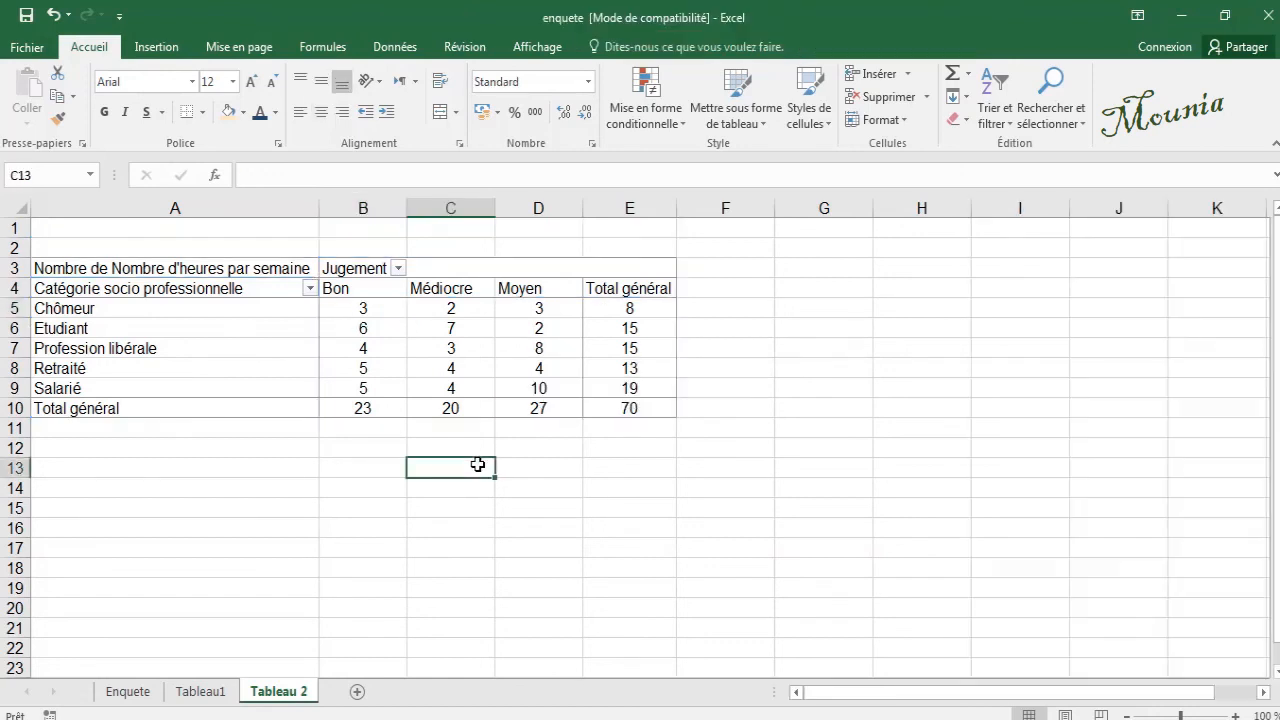